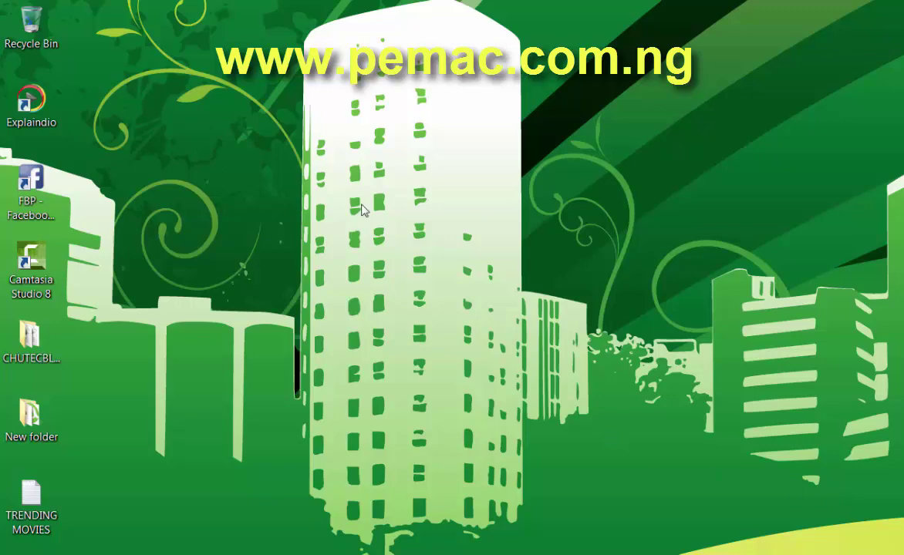
Launch and activate Explaindio, then open the visa.explaindio project.
double_click(48, 108)
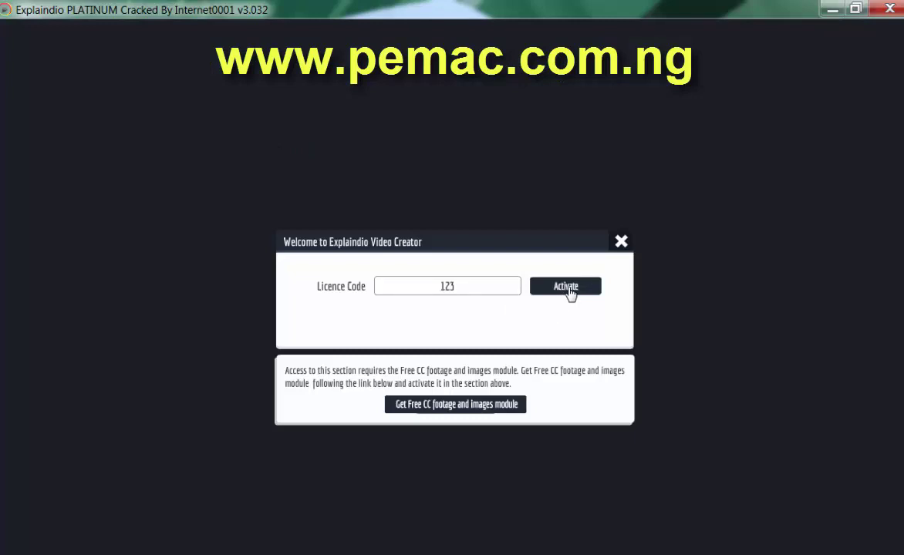
left_click(568, 289)
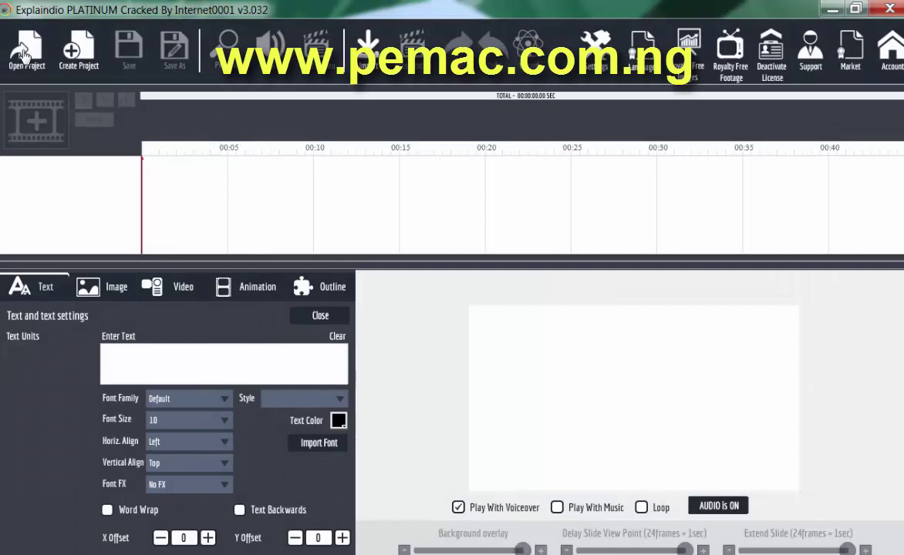
left_click(25, 55)
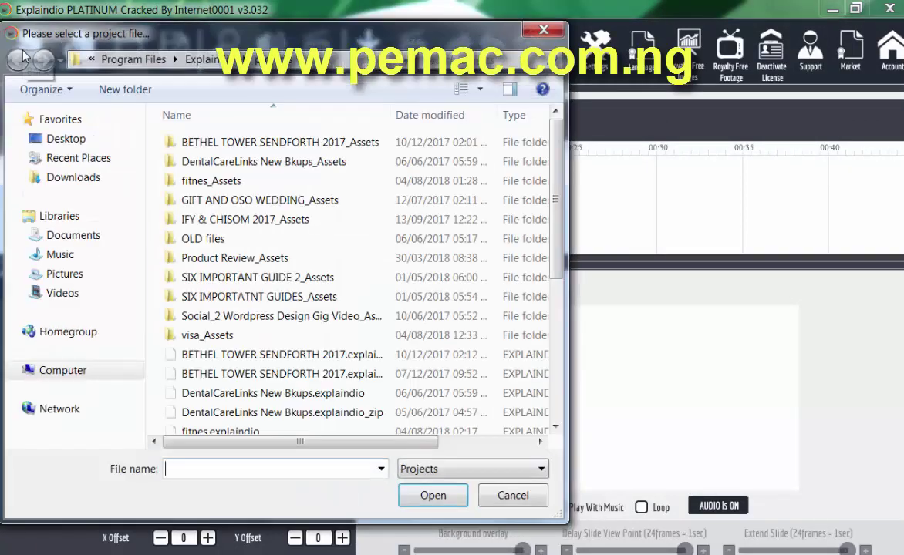
left_click(414, 374)
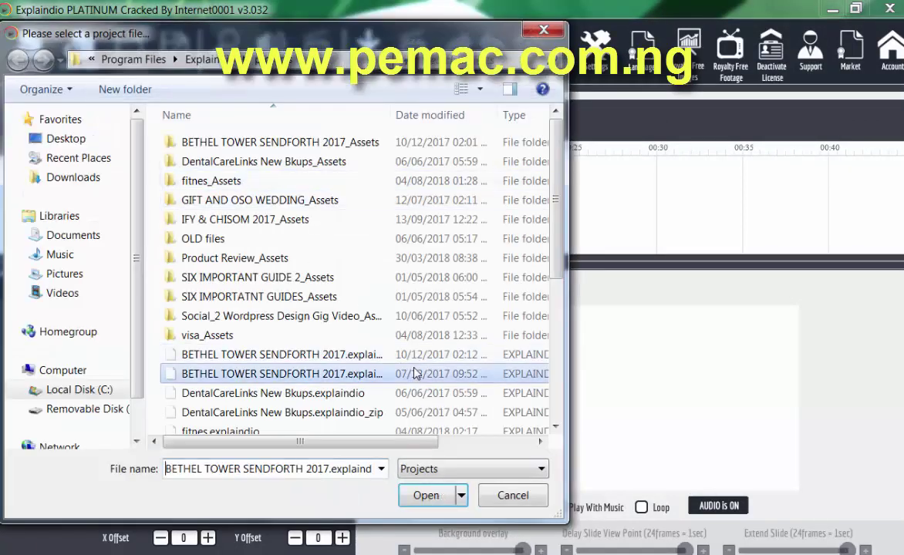
key("End")
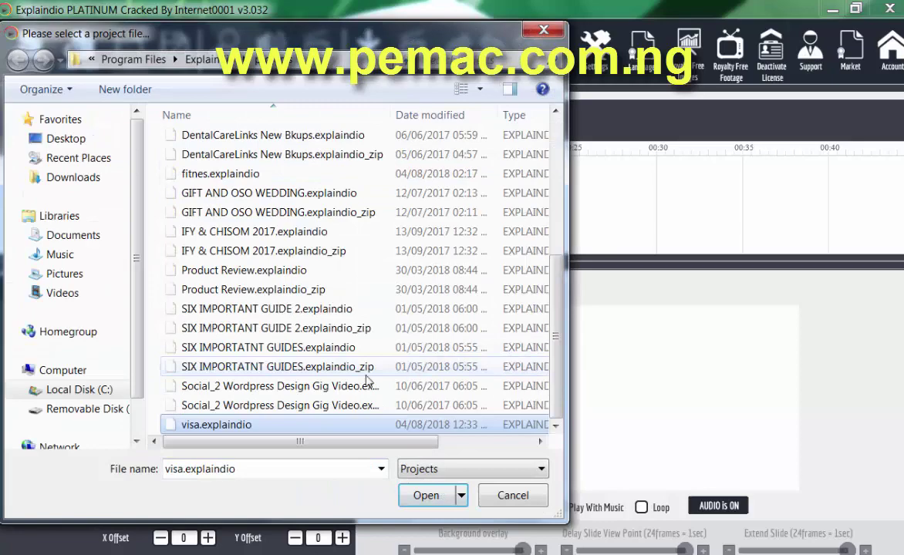
double_click(254, 425)
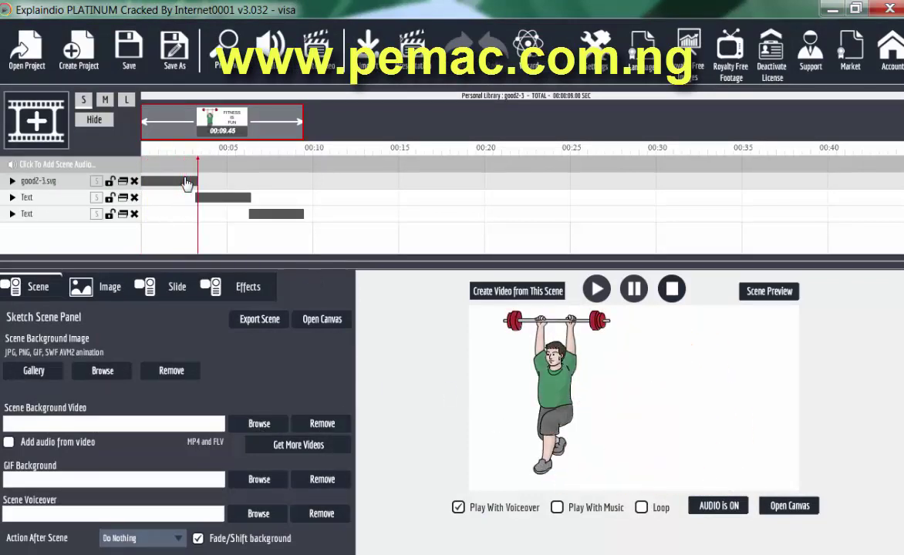
Watch the full Fitness Is Fun preview, then enable Play With Music for the scene preview.
left_click(231, 46)
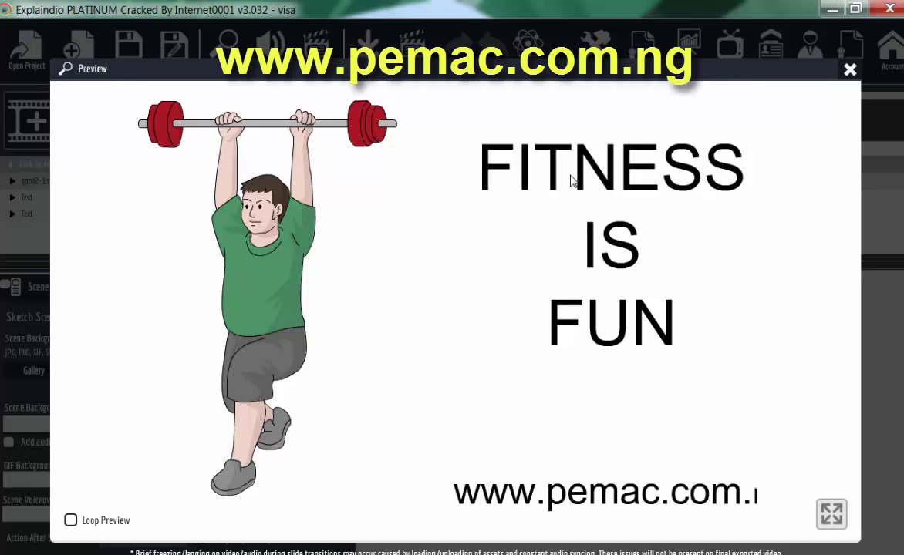
left_click(849, 71)
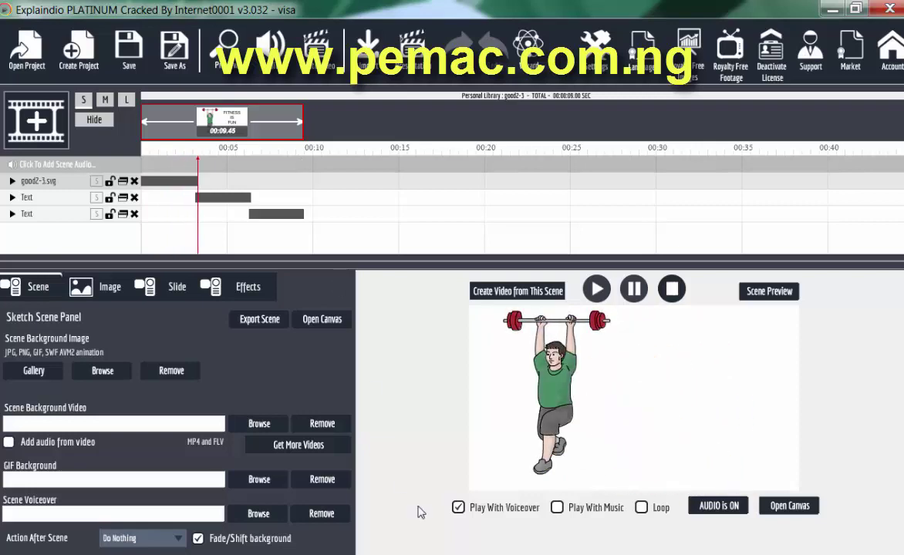
left_click(558, 509)
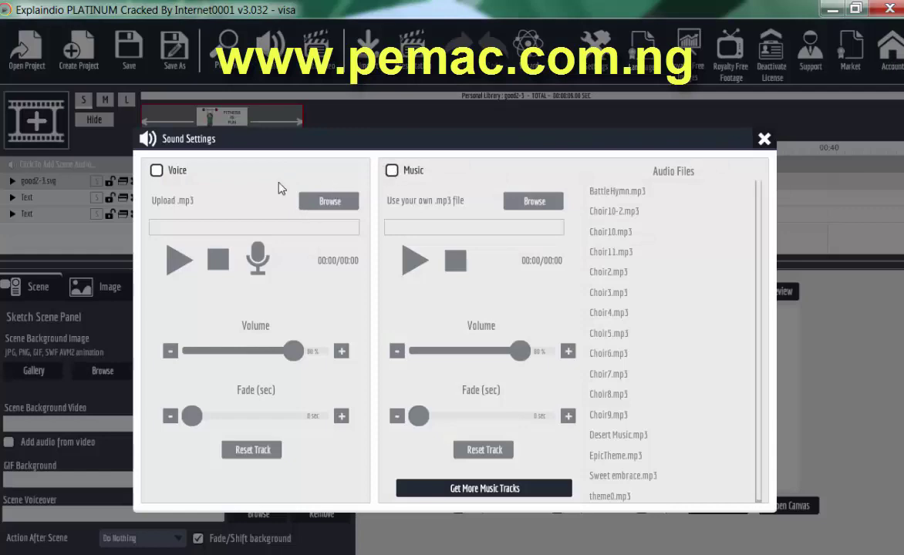
Tick Voice in Sound Settings and bring up the Mic Recorder.
left_click(156, 171)
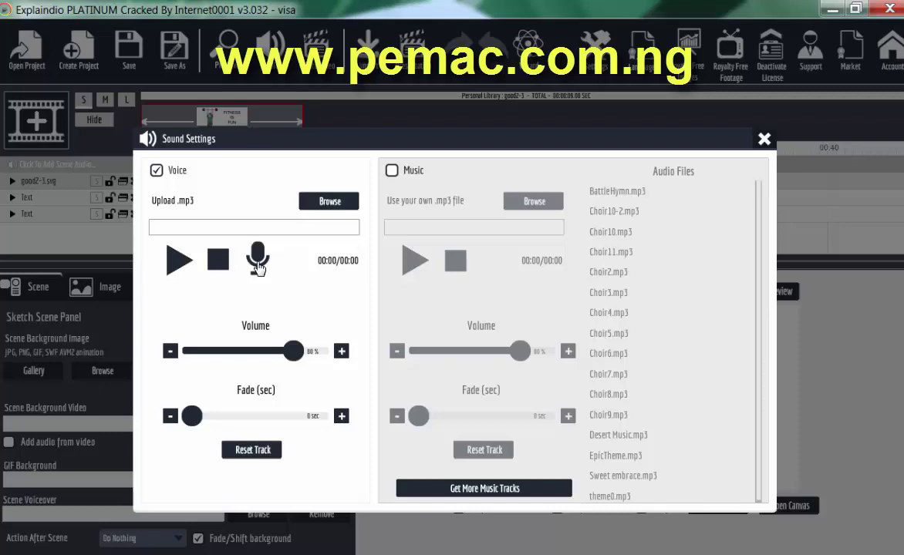
left_click(257, 259)
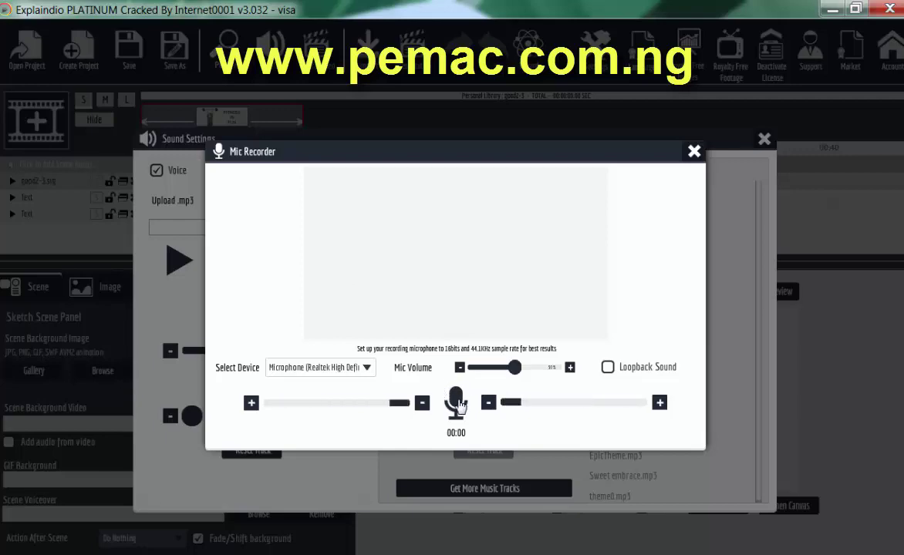
Record a voiceover in the Mic Recorder, redoing the take and stopping at 00:20.
left_click(456, 400)
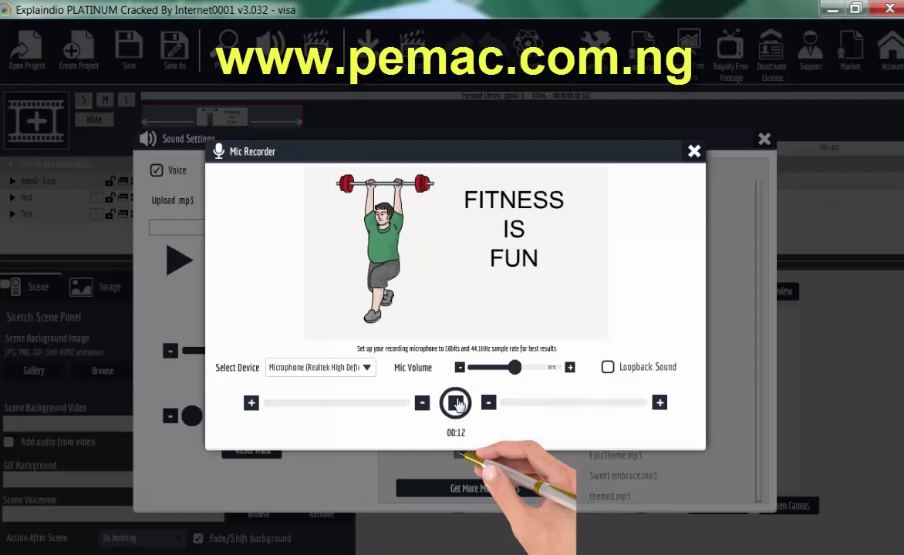
left_click(456, 403)
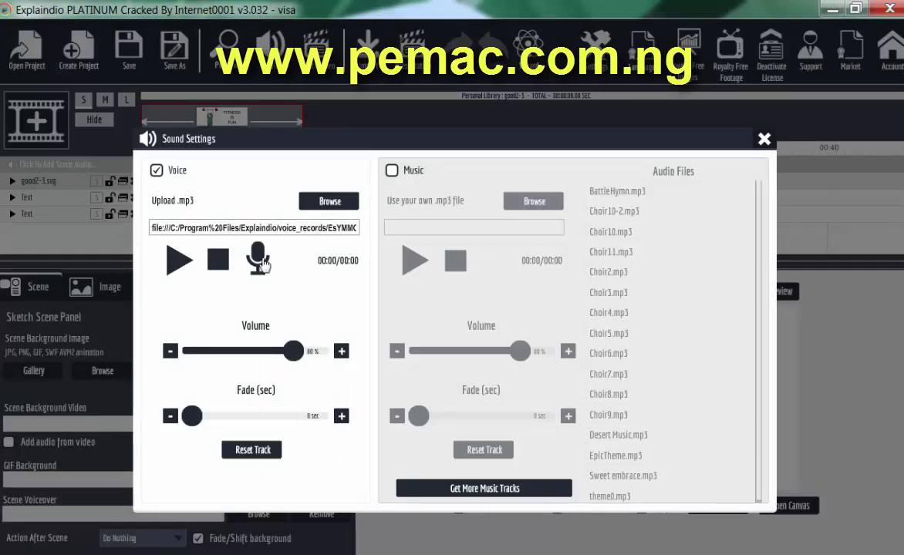
left_click(257, 260)
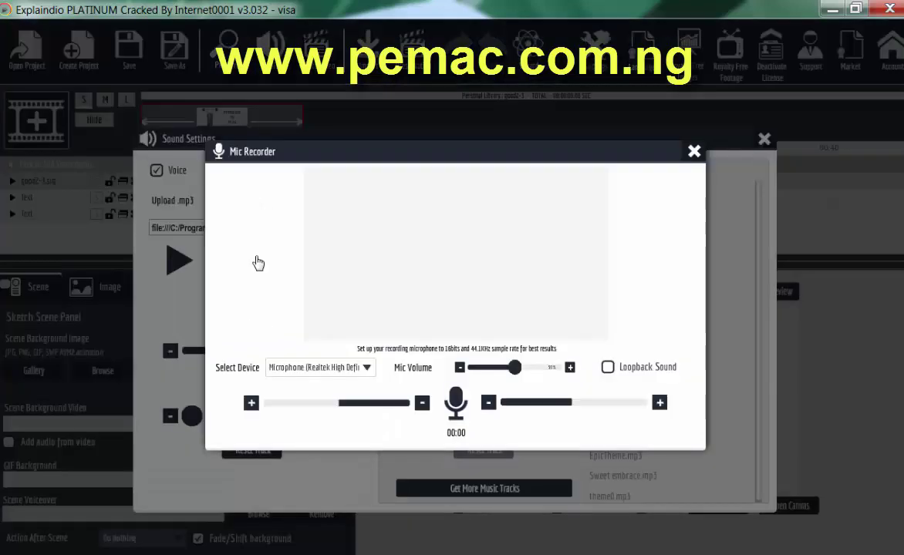
left_click(456, 402)
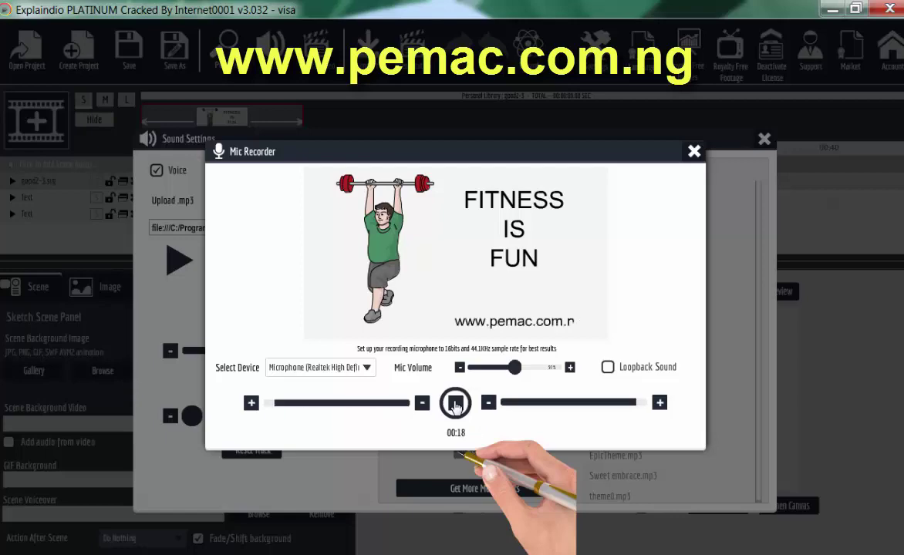
left_click(456, 404)
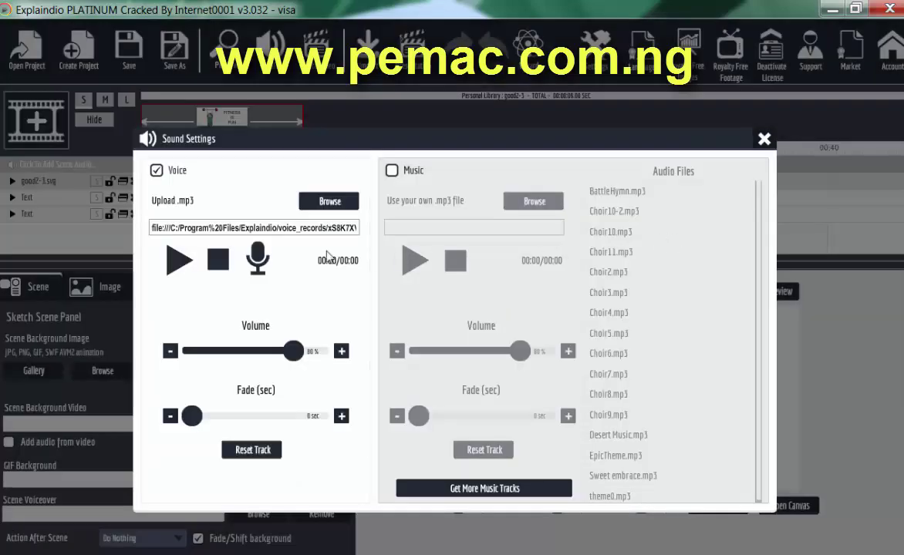
Play back the 20-second voiceover, then tick the Music checkbox.
left_click(178, 263)
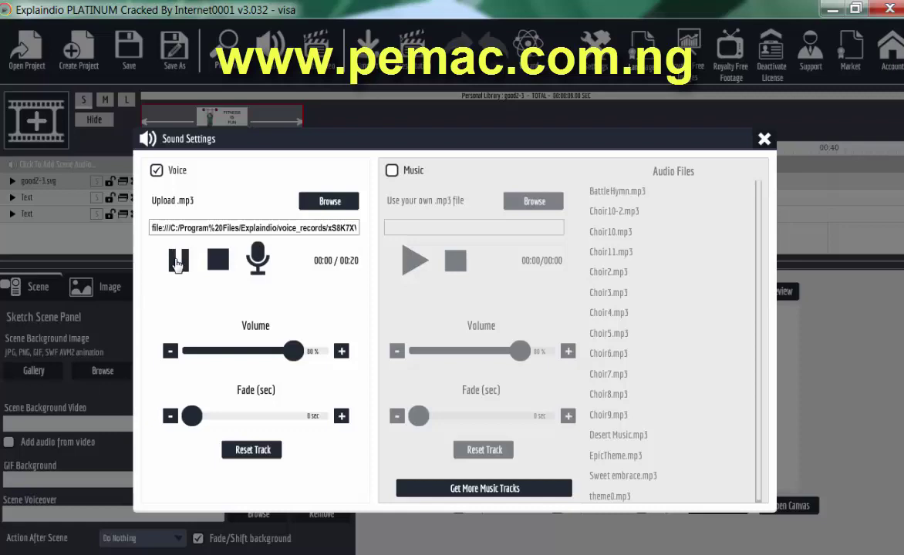
left_click(392, 172)
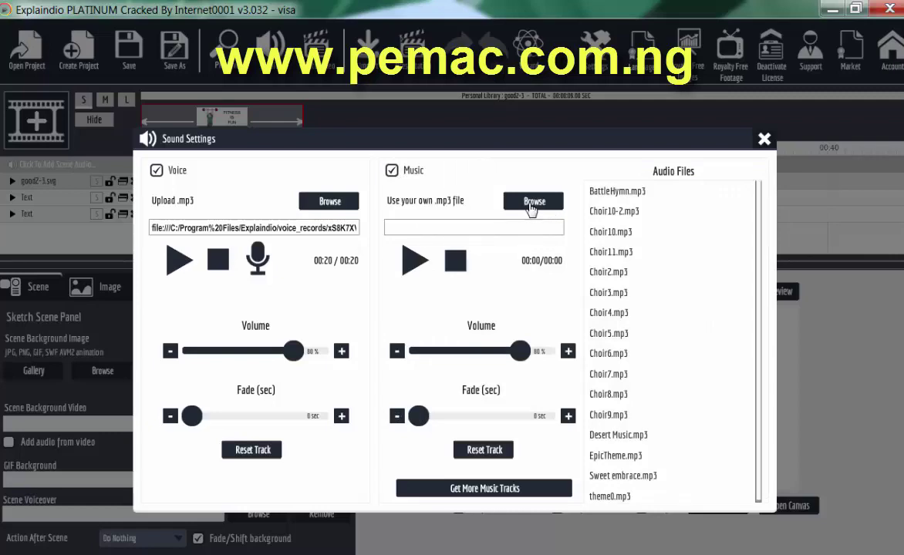
Browse for a music file and navigate into the Explaindio Apps Royalty-free-music folder.
left_click(532, 202)
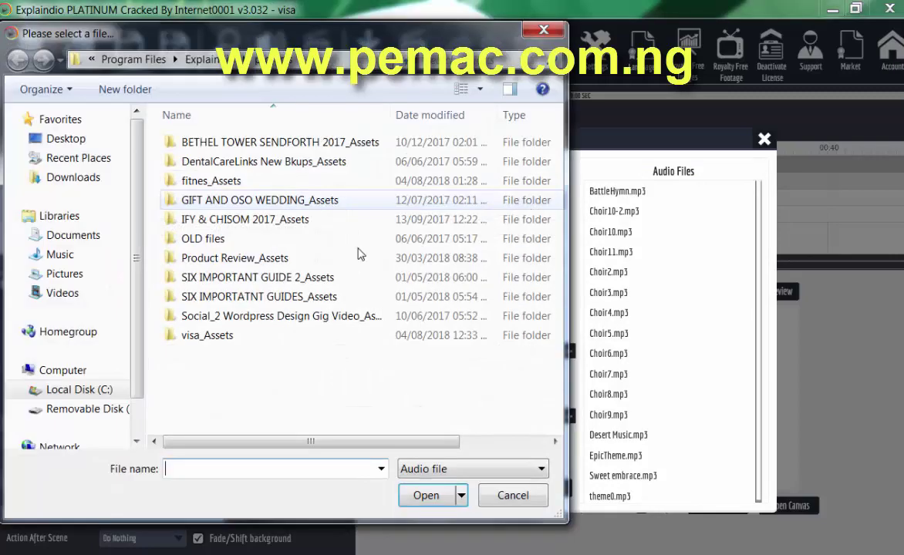
left_click(81, 408)
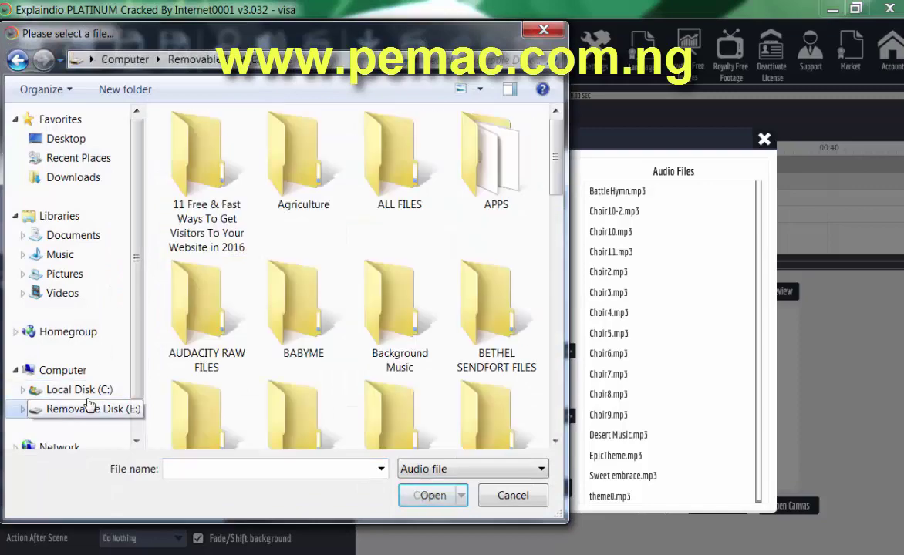
scroll(216, 330, "down", 3)
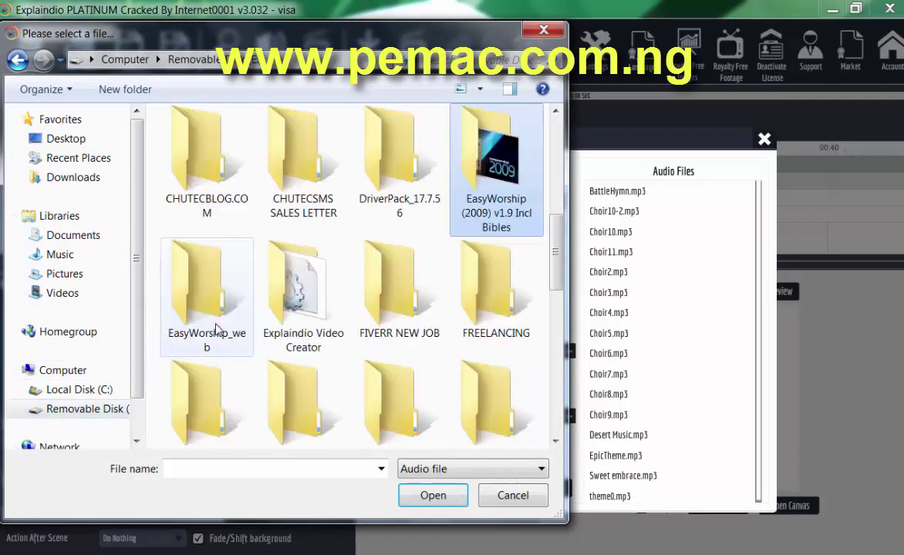
key("Return")
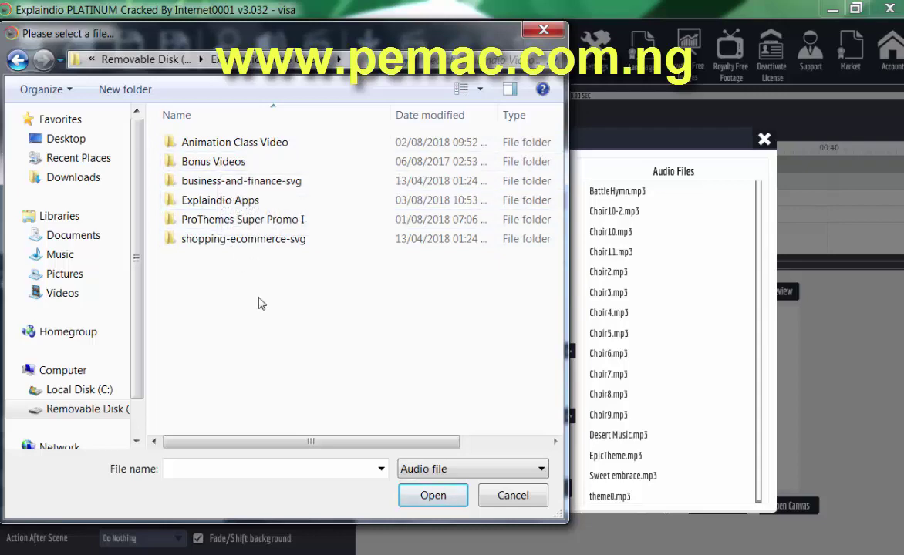
double_click(236, 199)
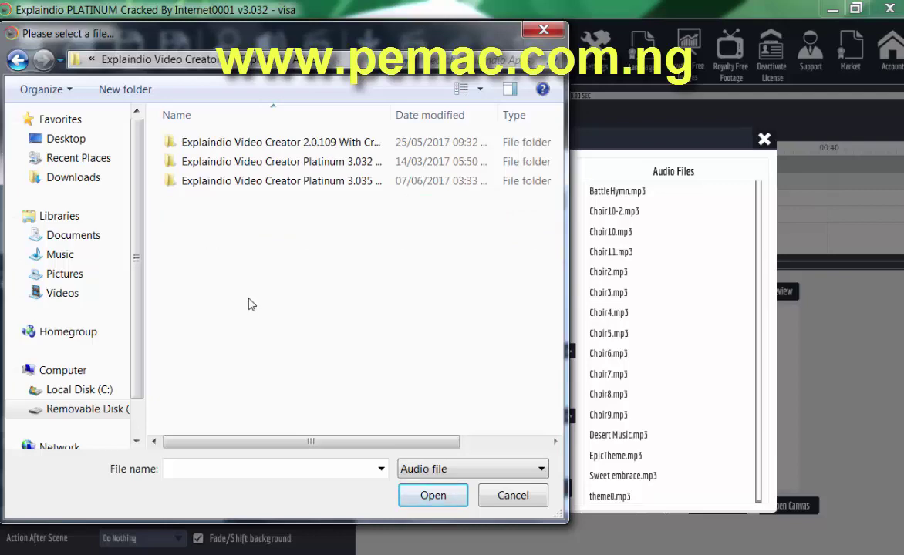
left_click(66, 262)
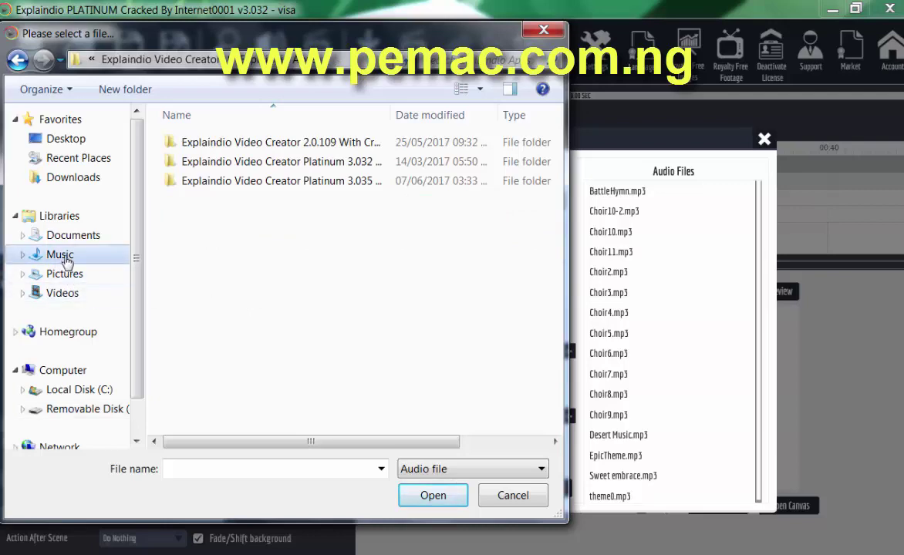
left_click(243, 280)
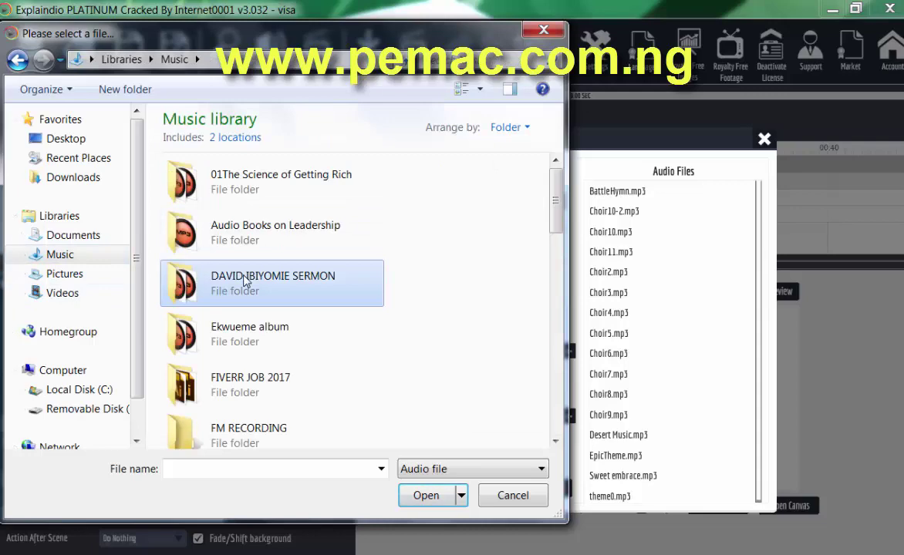
left_click(370, 370)
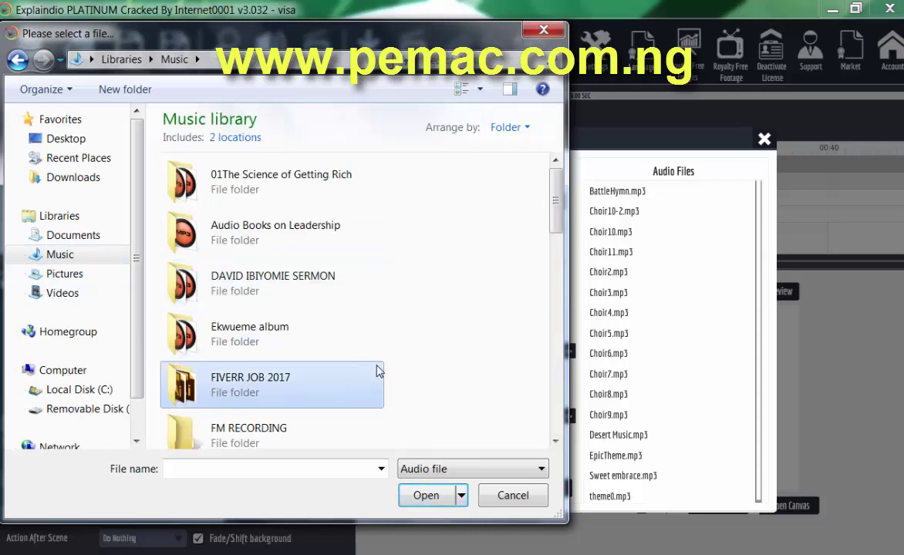
left_click_drag(559, 210, 557, 323)
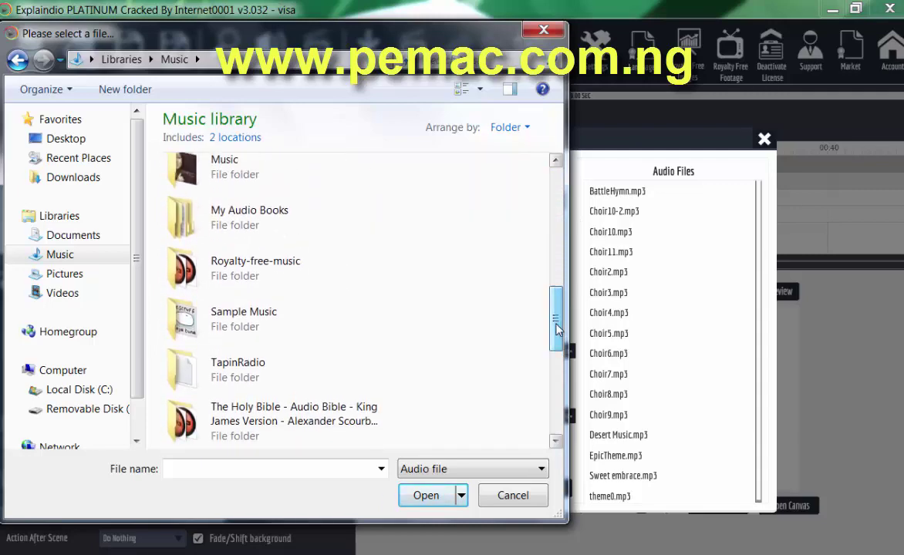
double_click(269, 275)
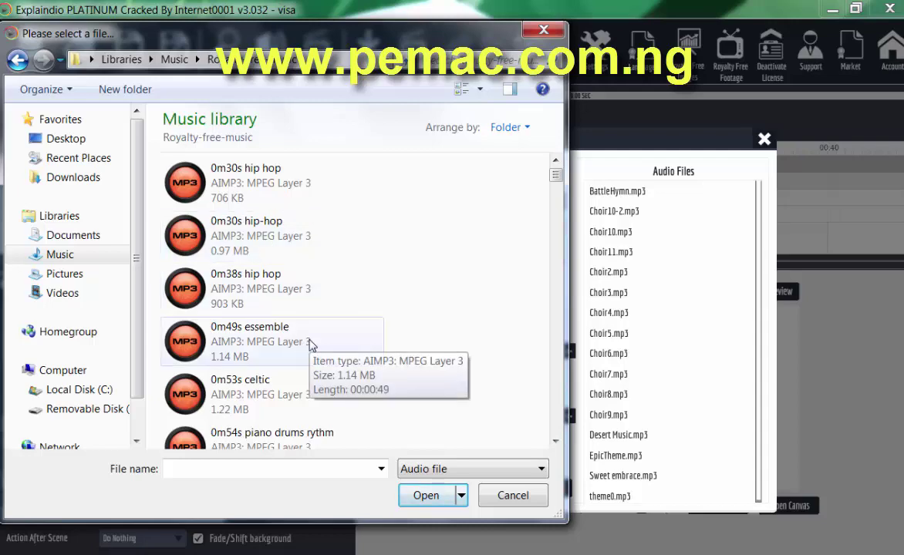
Load the '0m38s hip hop' track as the scene's background music.
left_click(290, 395)
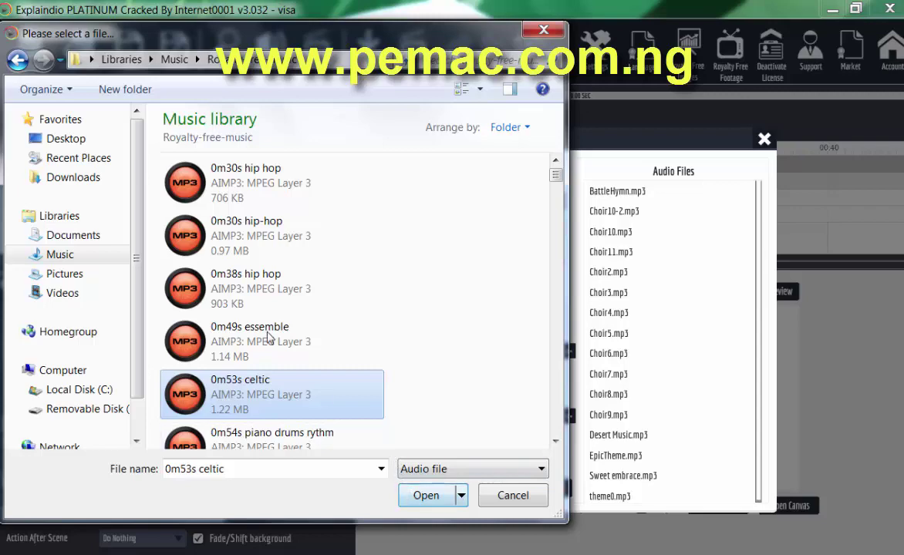
left_click(265, 292)
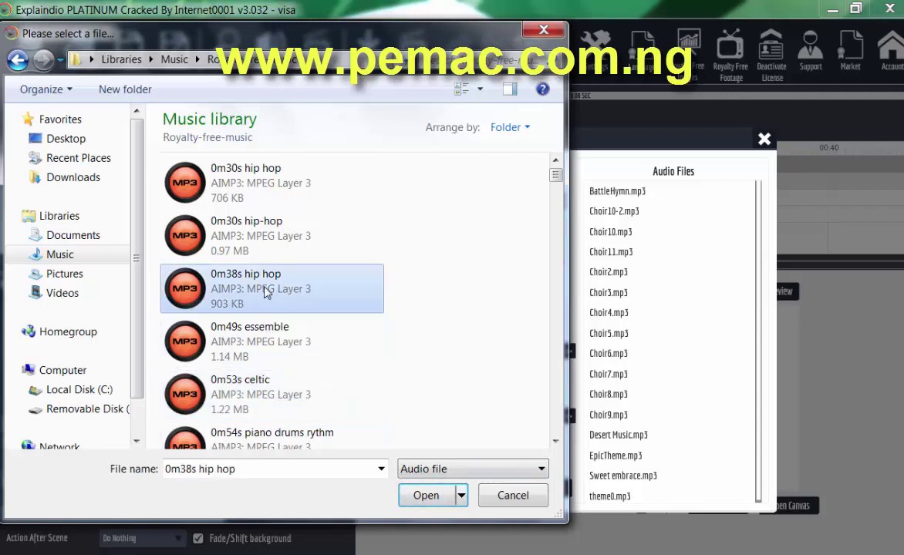
left_click(424, 506)
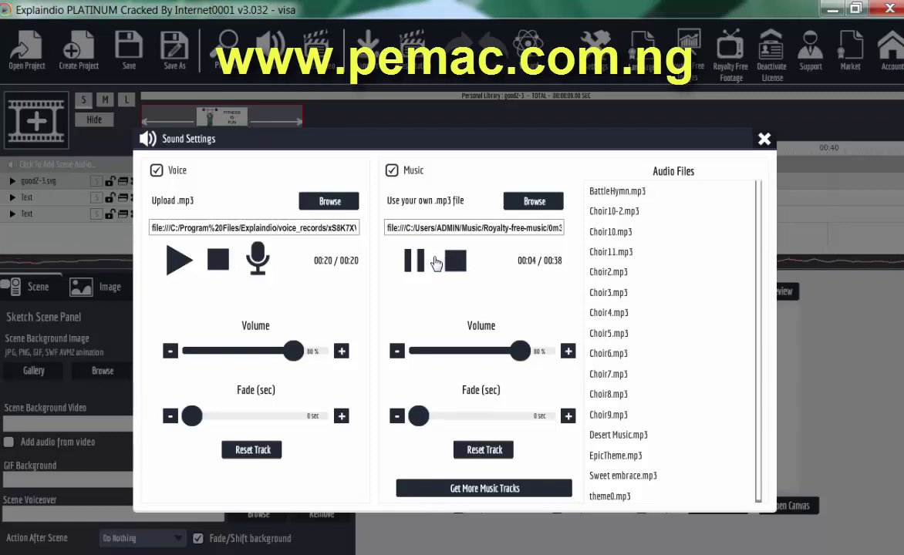
After trying other tracks, load 'Access Denied' as the music and lower its volume to 10%.
left_click(529, 203)
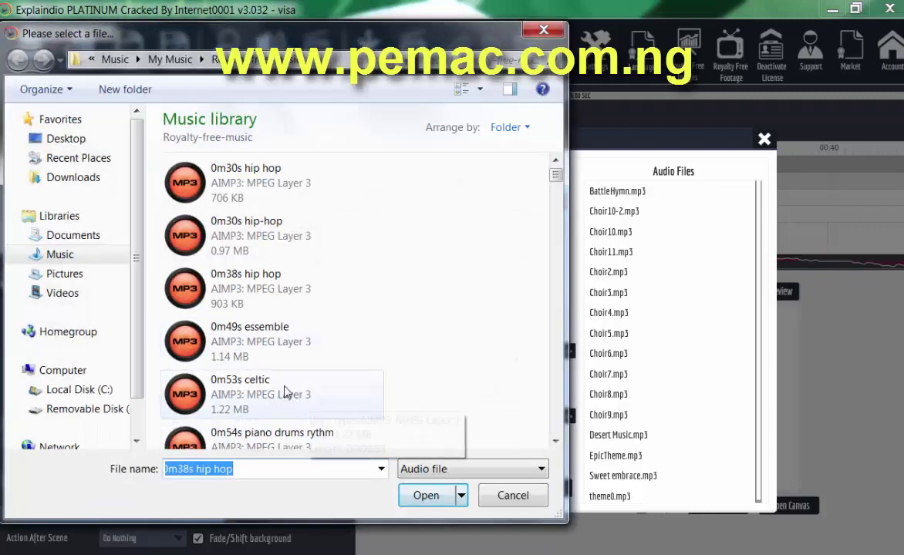
double_click(263, 236)
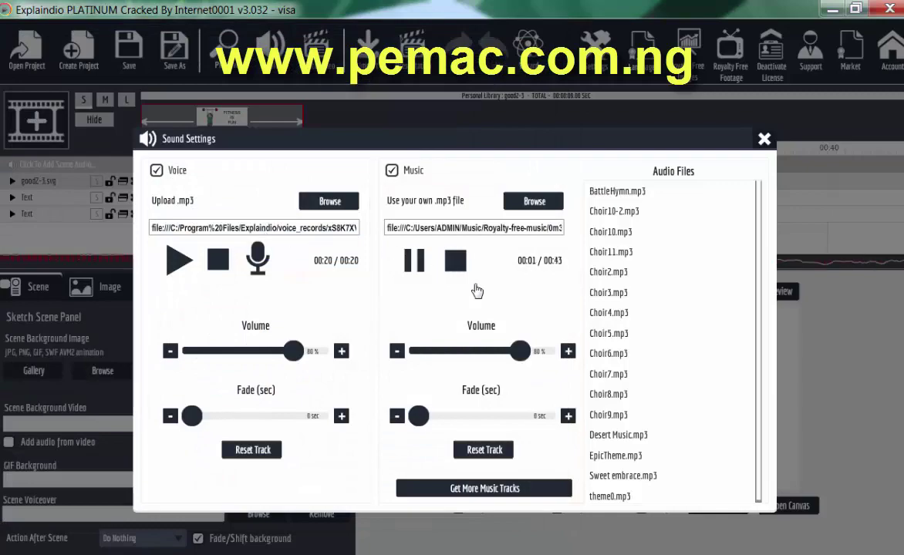
left_click(525, 204)
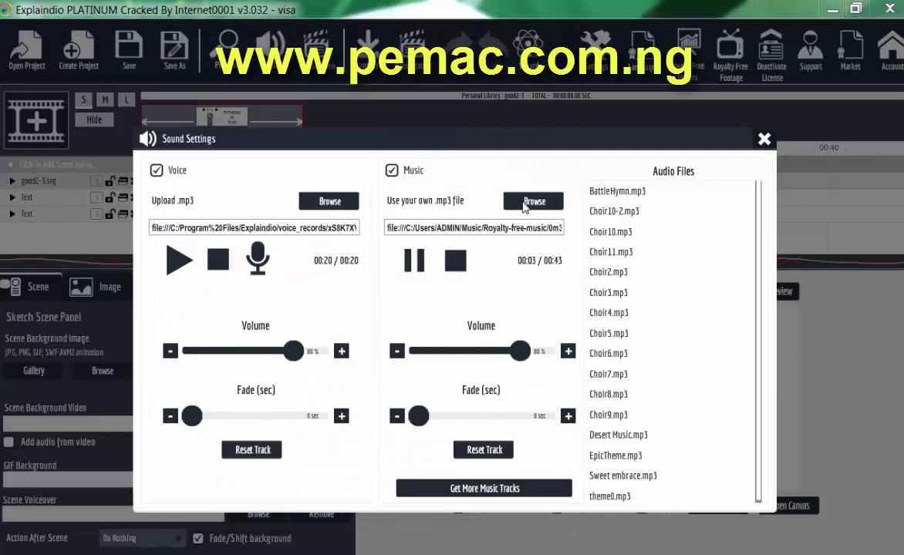
left_click_drag(554, 177, 692, 190)
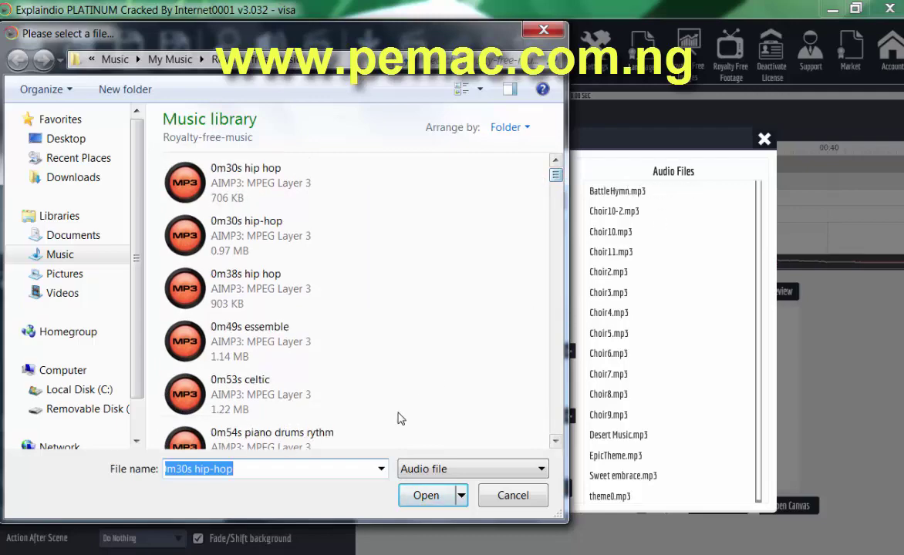
left_click(303, 420)
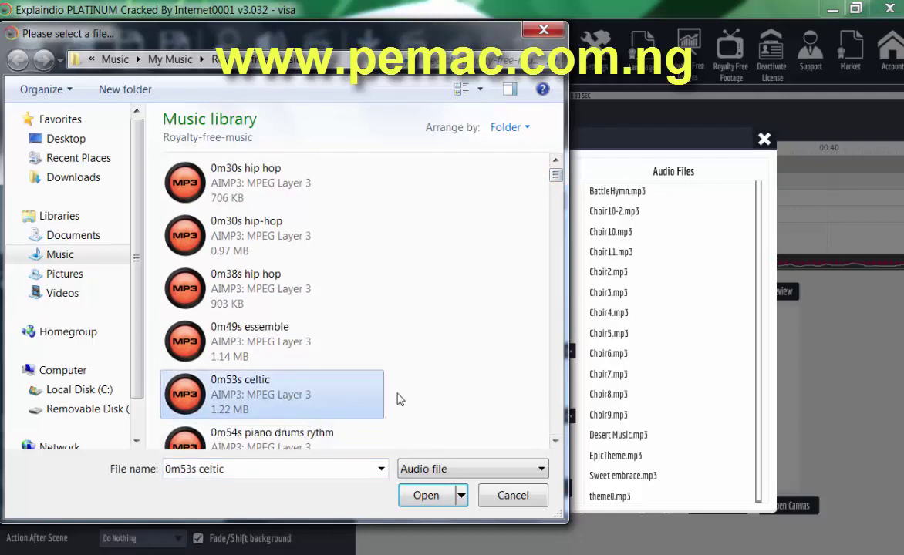
left_click(555, 442)
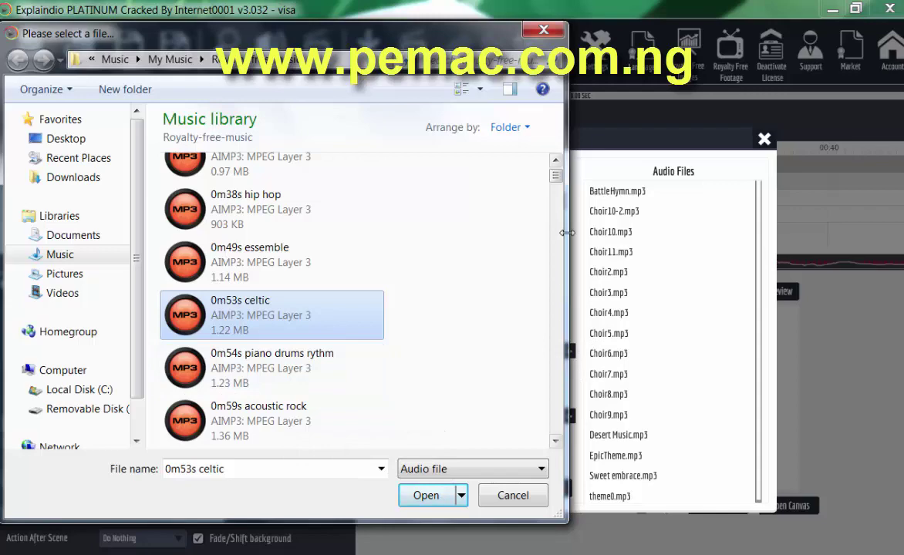
left_click_drag(556, 180, 558, 213)
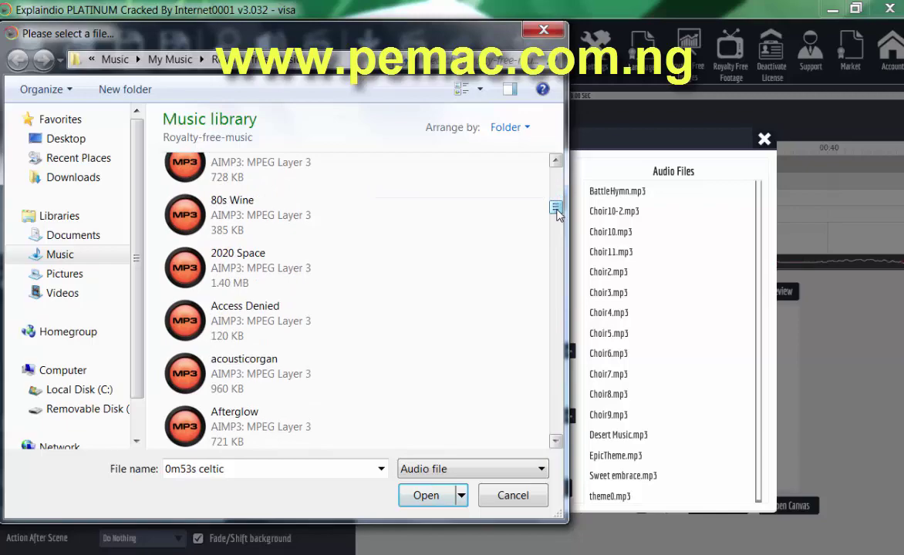
double_click(224, 327)
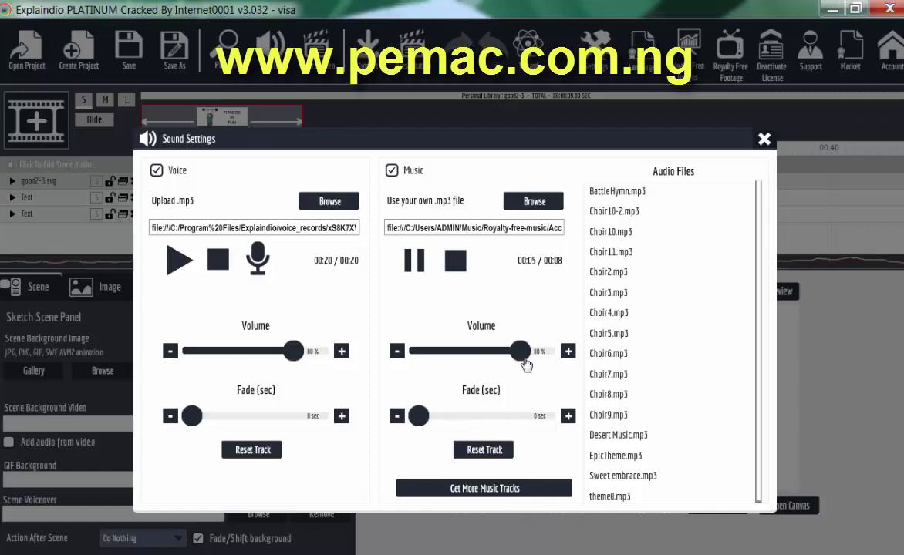
left_click_drag(520, 355, 433, 364)
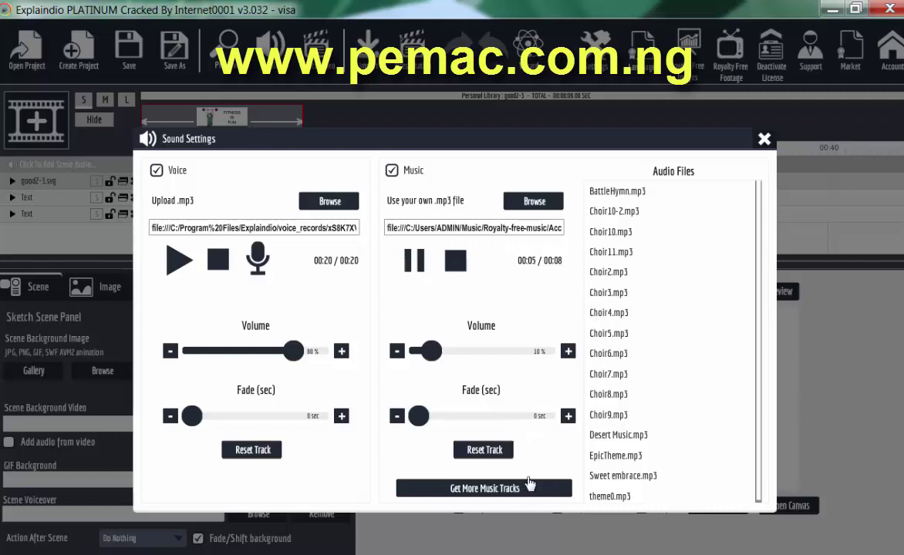
Close Sound Settings and watch the full scene preview twice with its music.
left_click(764, 141)
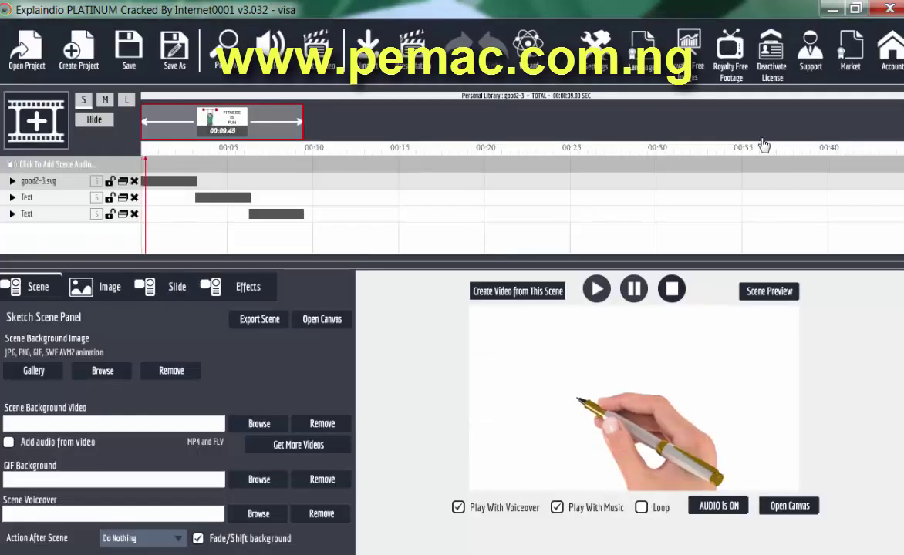
left_click(769, 291)
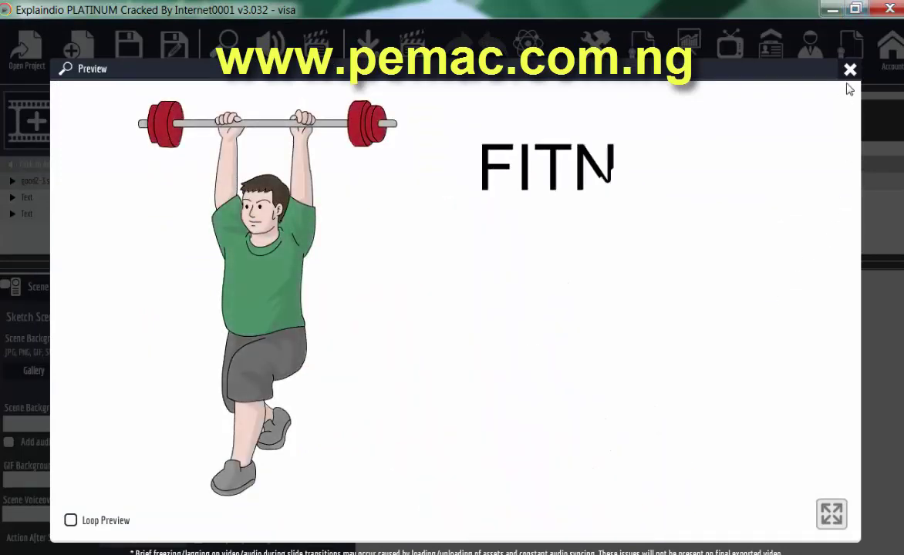
left_click(849, 69)
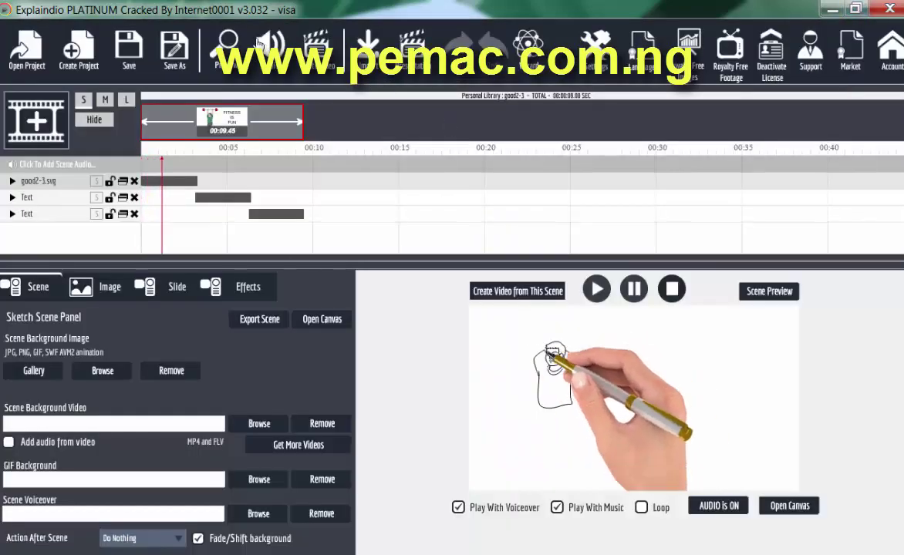
left_click(221, 44)
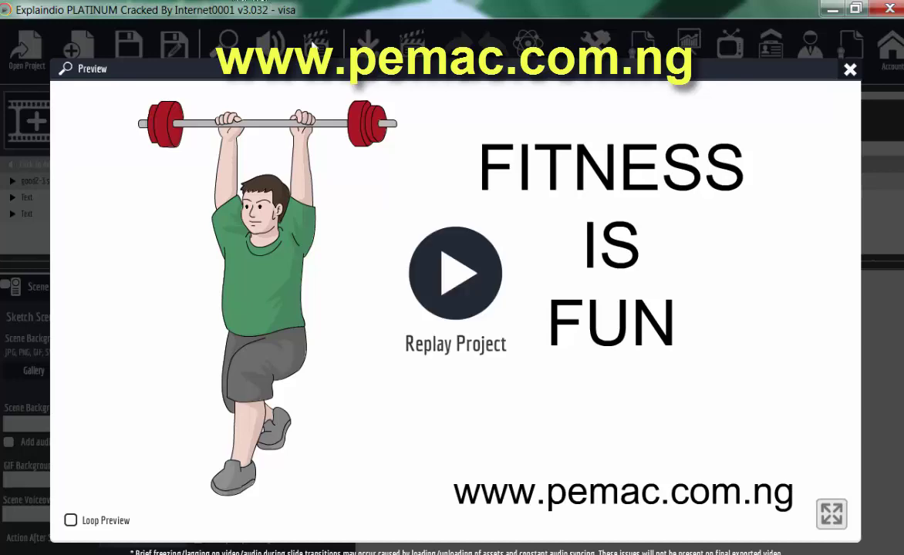
left_click(849, 70)
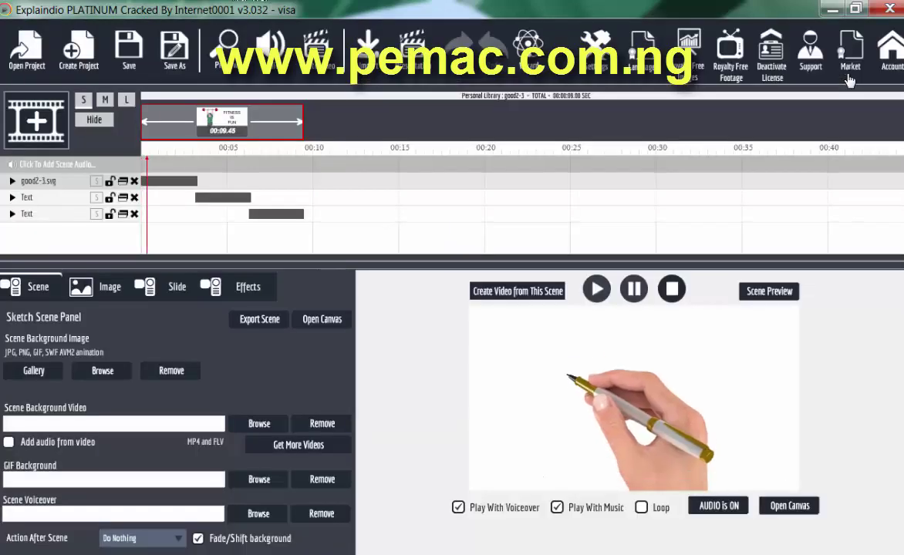
Turn on Loop for the scene preview and replay the full preview.
left_click(640, 507)
left_click(215, 67)
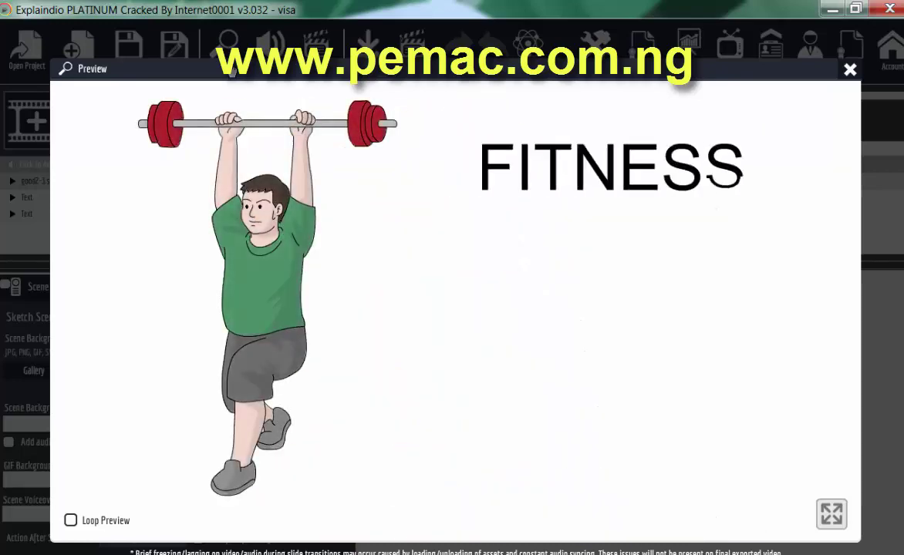
left_click(850, 71)
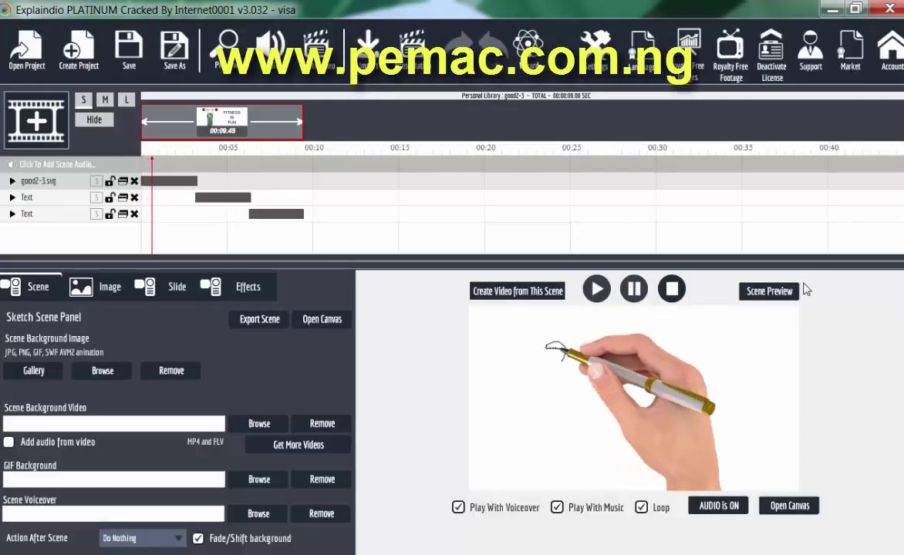
left_click(784, 297)
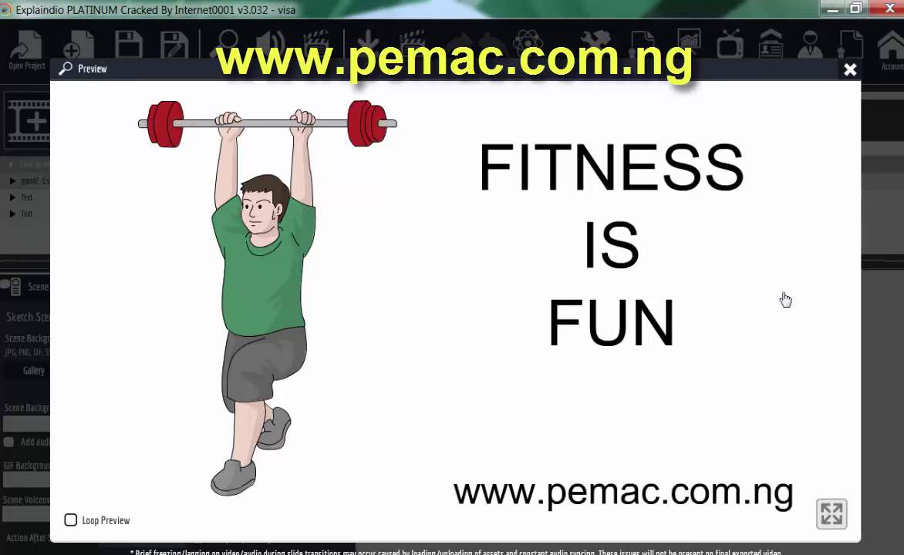
left_click(850, 72)
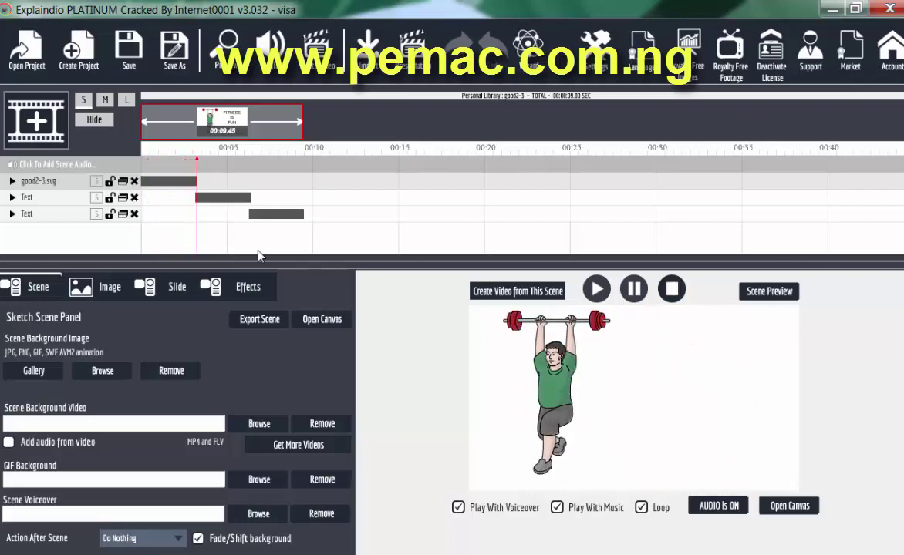
Save the project, overwriting the existing visa.explaindio file.
left_click(130, 66)
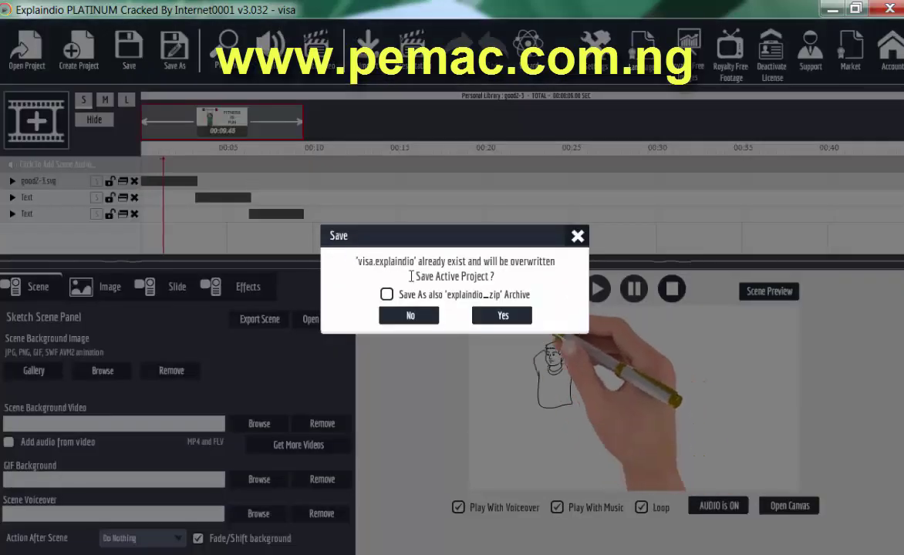
left_click(502, 315)
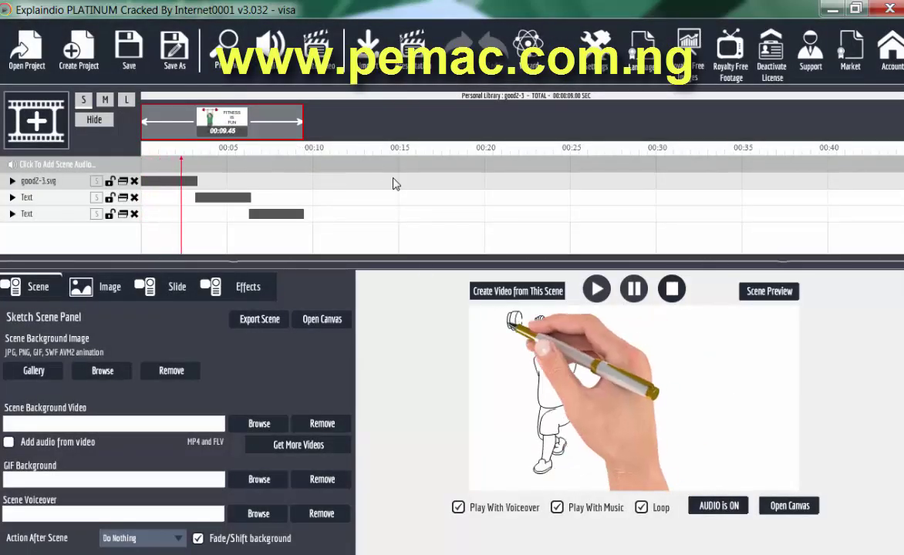
left_click(802, 506)
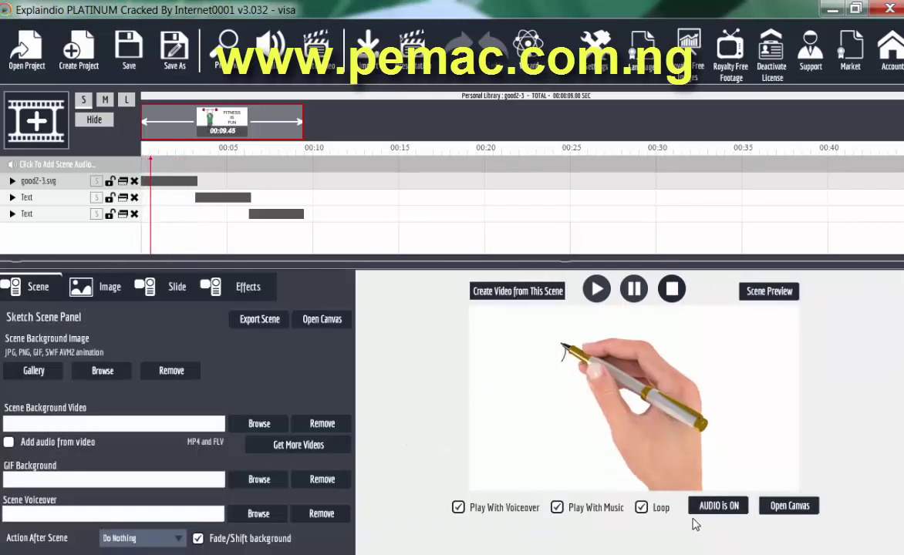
Turn off preview looping, check the full scene preview once more, and save again.
left_click(641, 508)
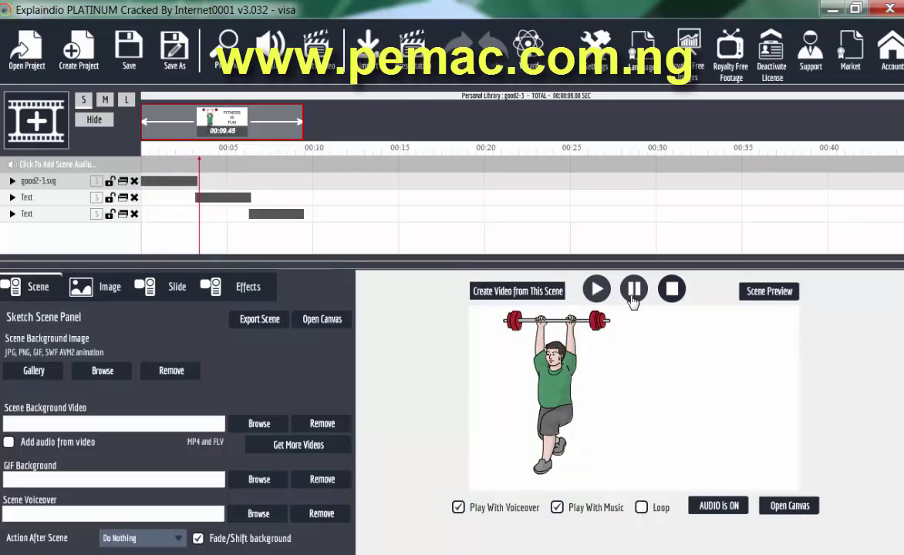
left_click(750, 293)
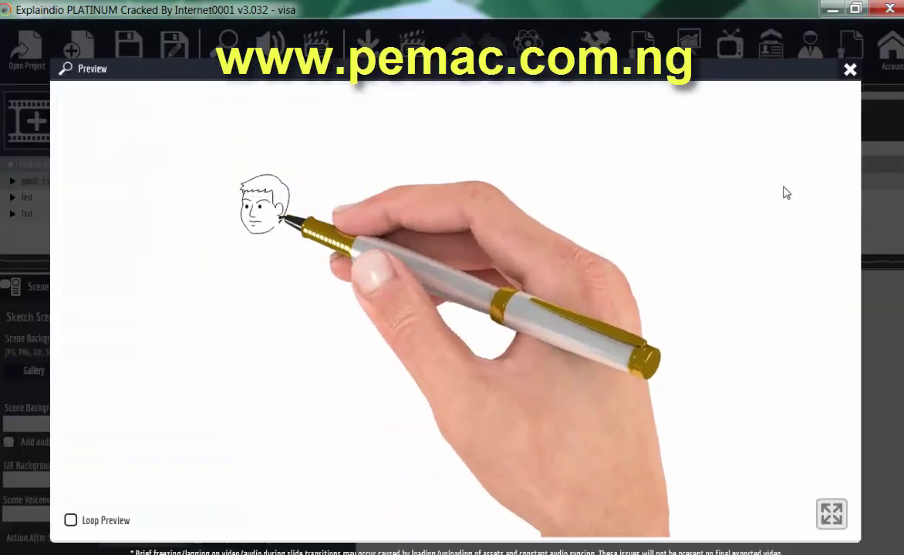
left_click(849, 70)
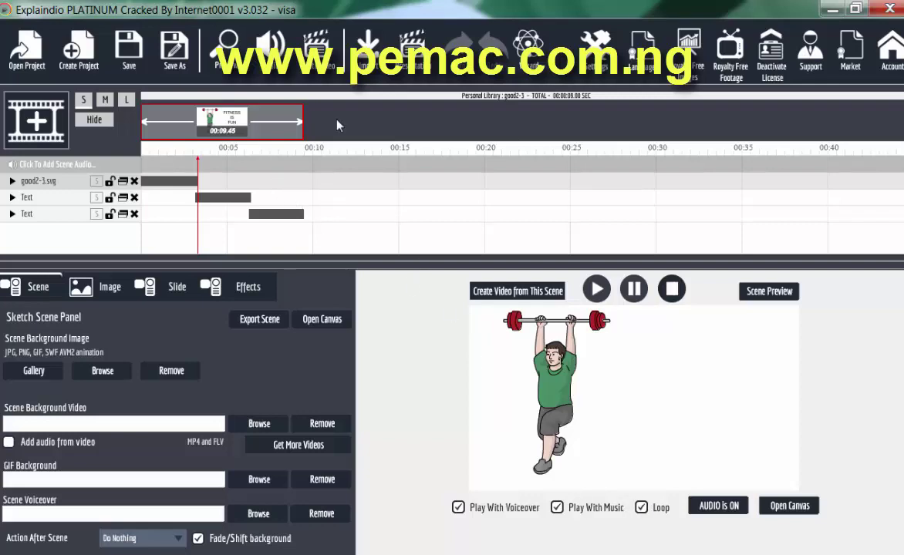
left_click(117, 46)
Confirm the overwrite and set the Export Project speed to Stable.
left_click(503, 316)
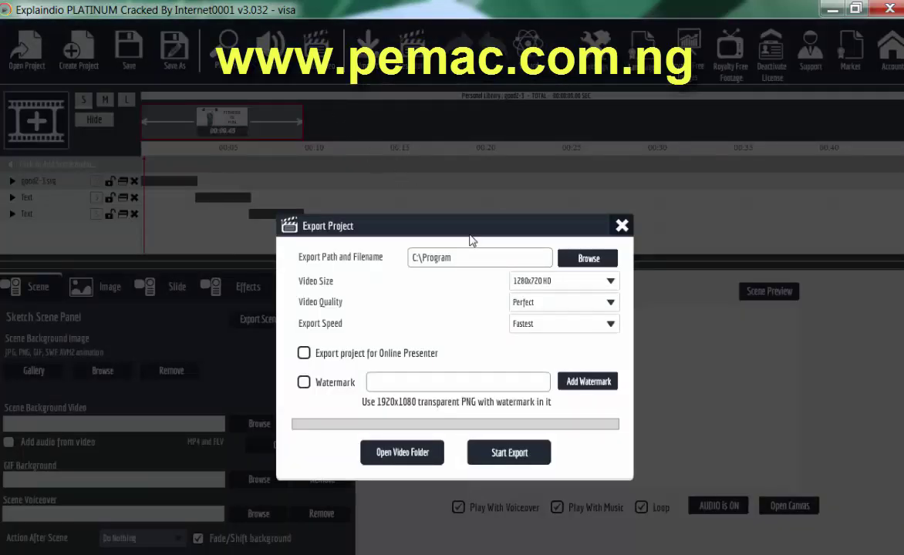
left_click(562, 306)
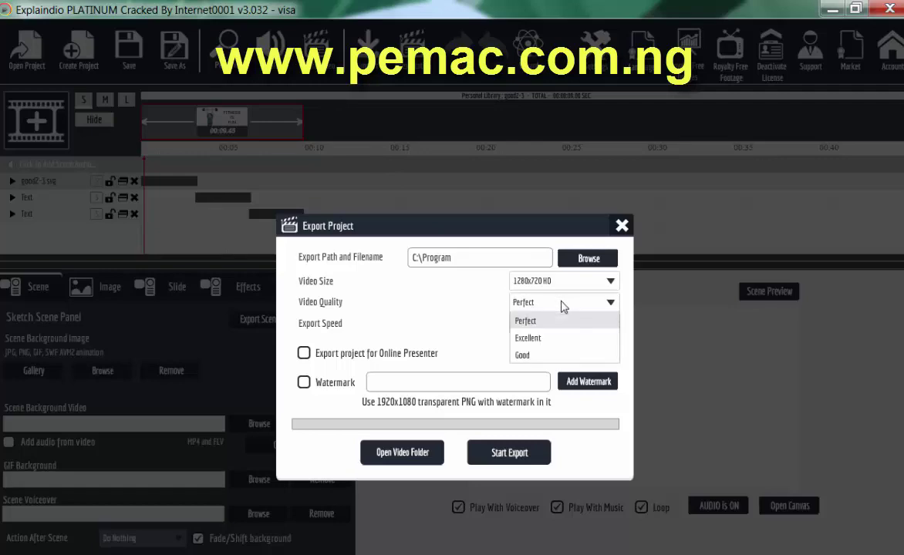
left_click(561, 307)
left_click(552, 325)
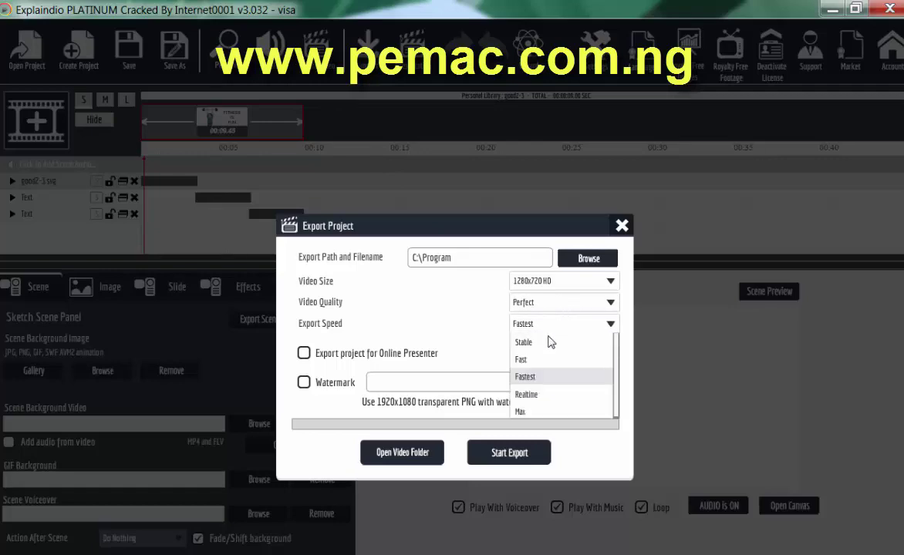
left_click(542, 343)
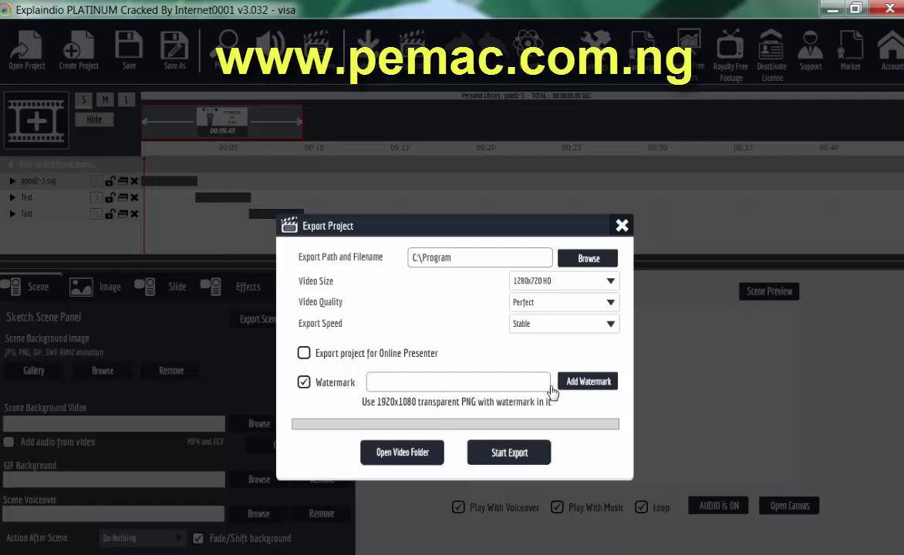
Try choosing a watermark image but cancel, leaving the video without a watermark.
left_click(583, 386)
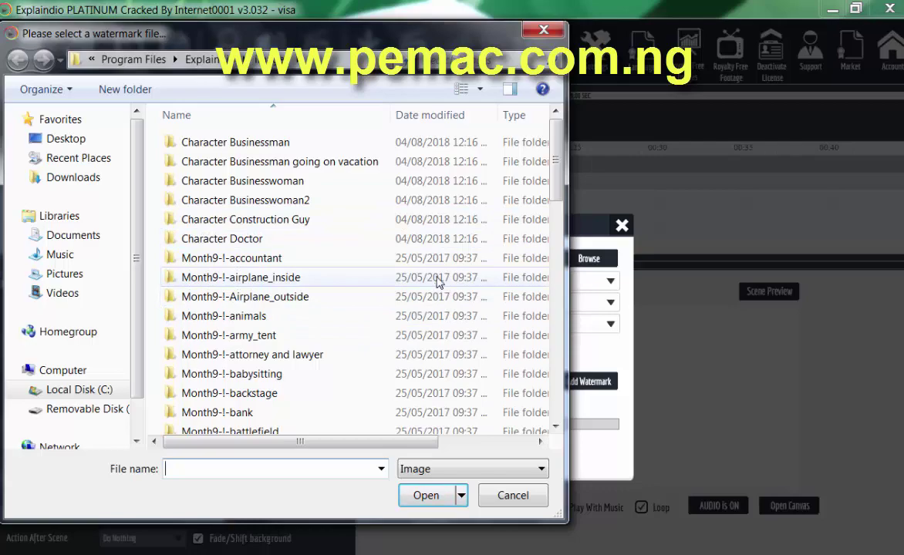
left_click(536, 33)
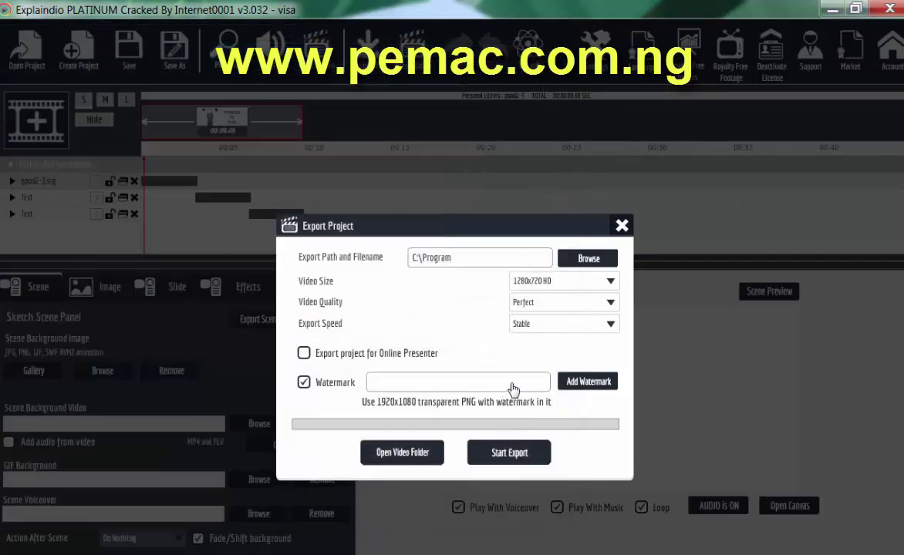
left_click(567, 384)
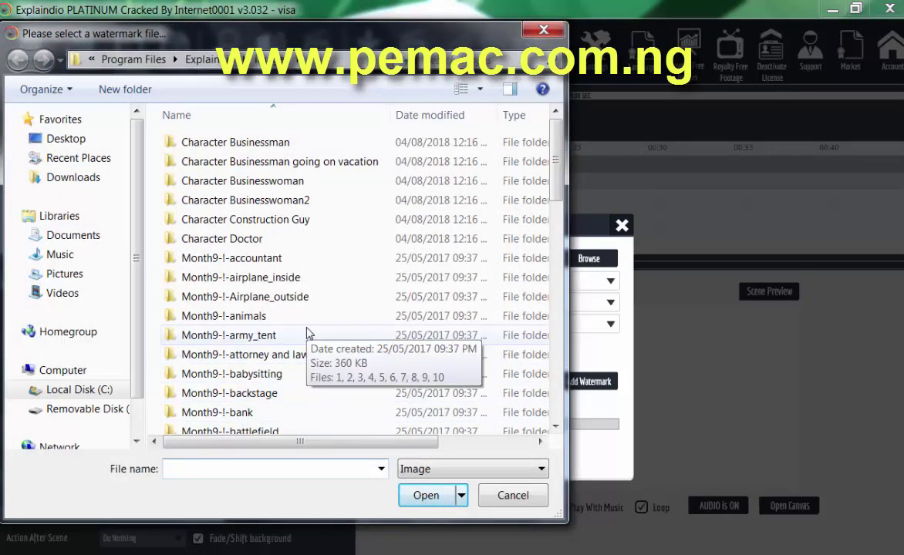
left_click(293, 280)
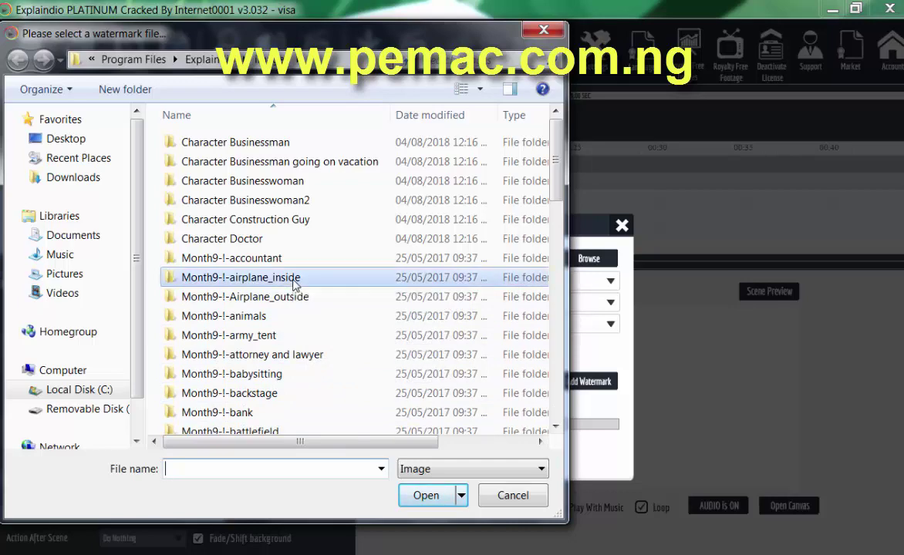
left_click(542, 31)
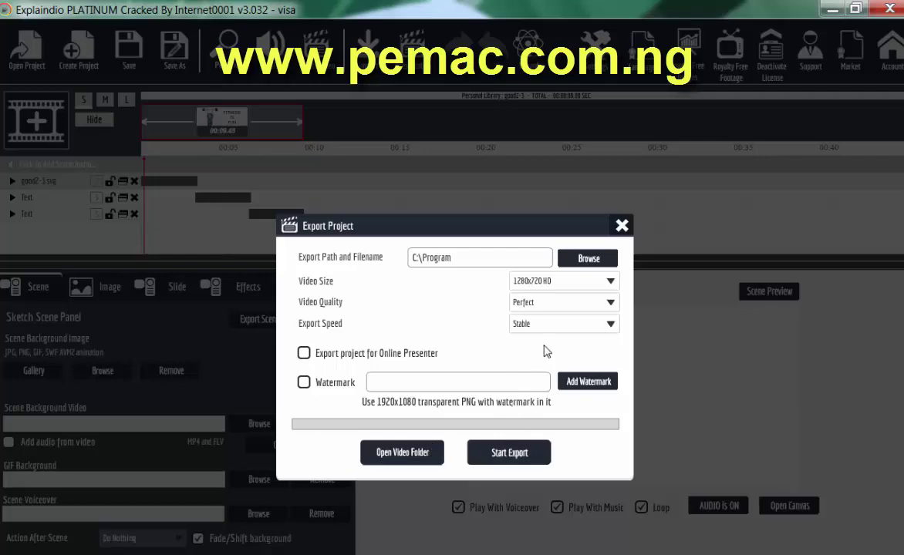
Keep the video size at 1280x720 HD and export the project as 'Fitness is fun'.
left_click(571, 284)
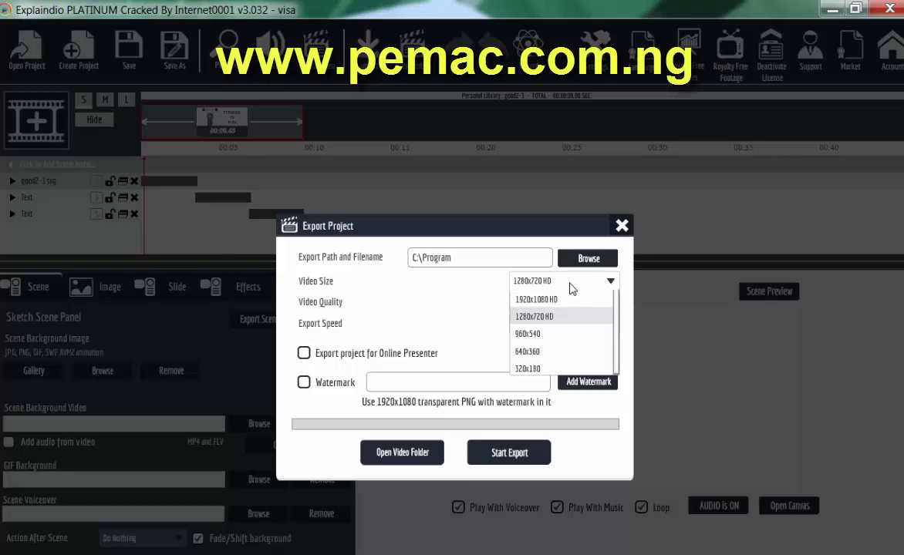
left_click(549, 317)
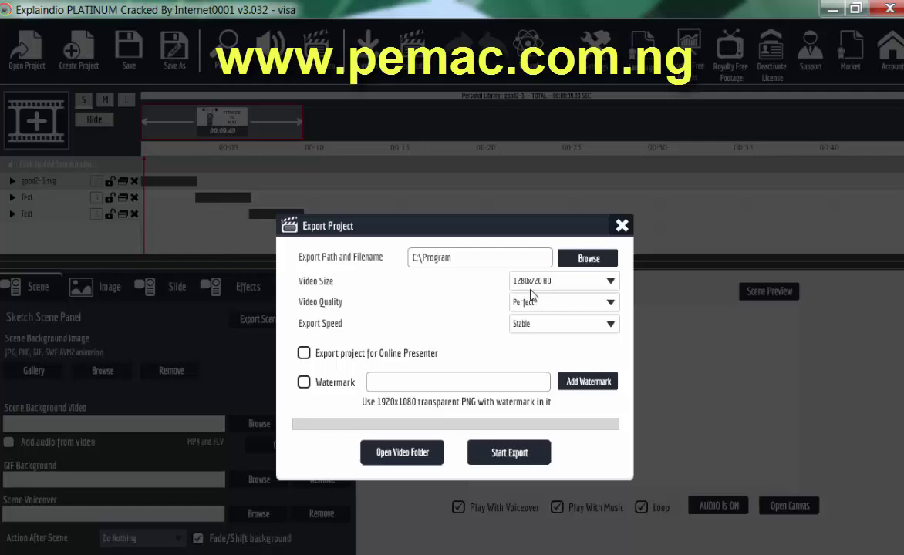
left_click(501, 455)
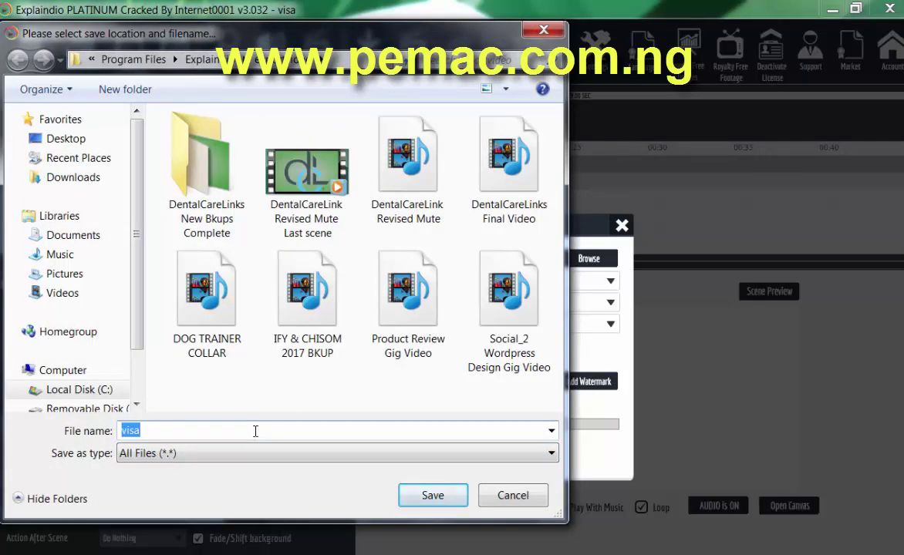
type("Fitness ")
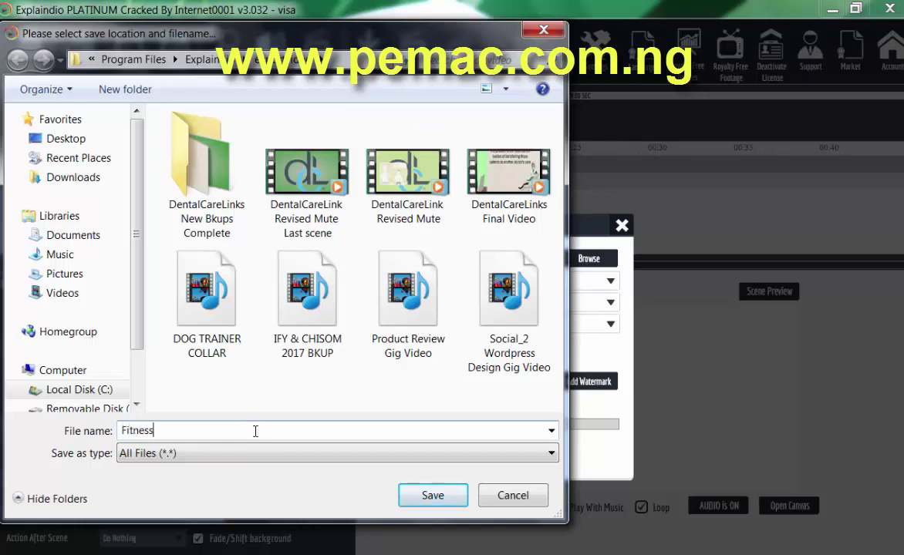
type("is fun")
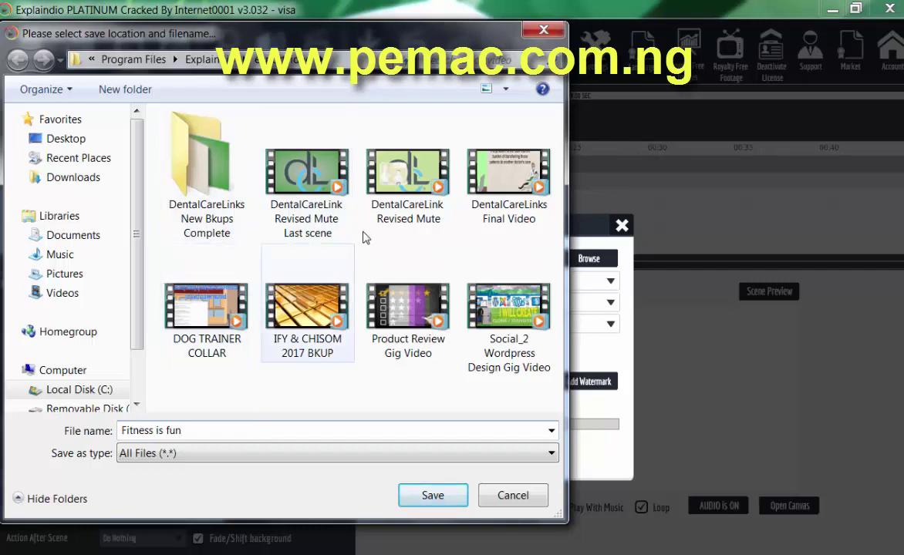
left_click(432, 495)
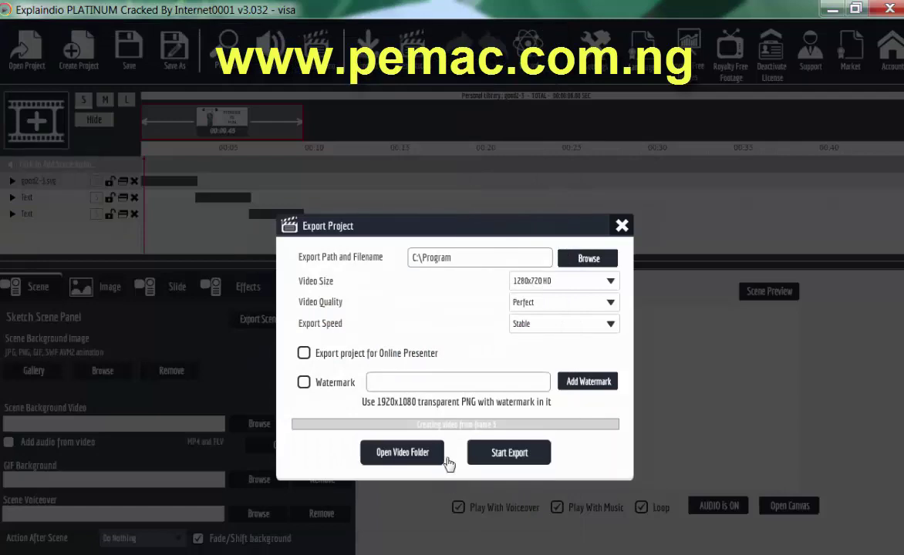
Continue through the remaining export prompts until Export Complete is reported.
left_click(494, 452)
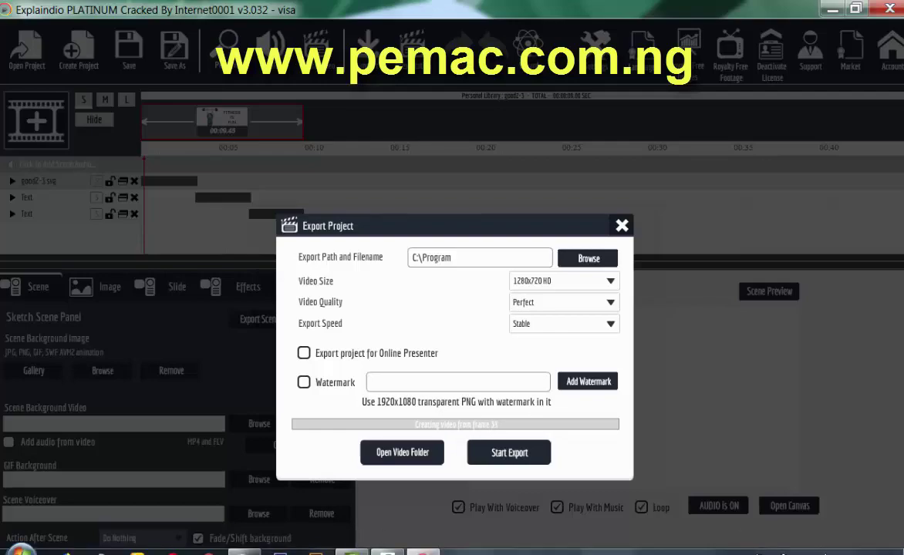
mouse_move(387, 550)
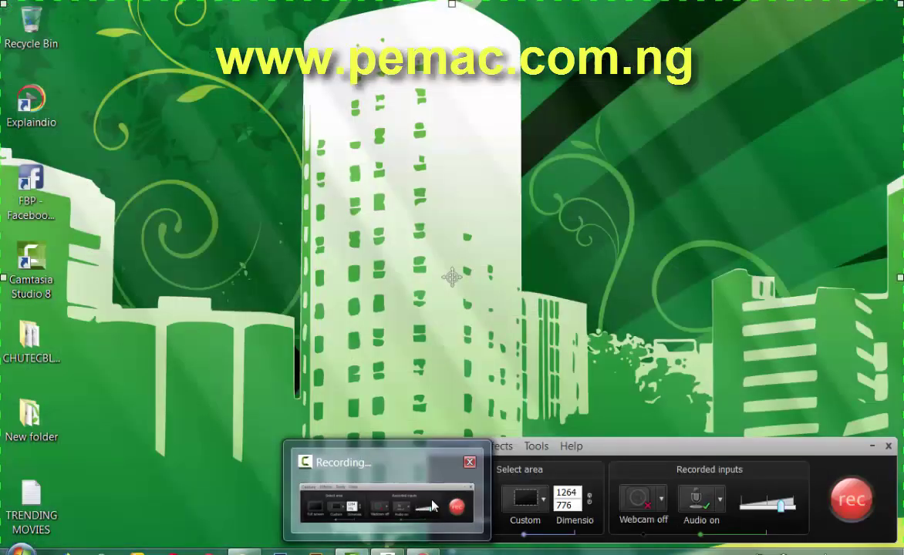
left_click(432, 505)
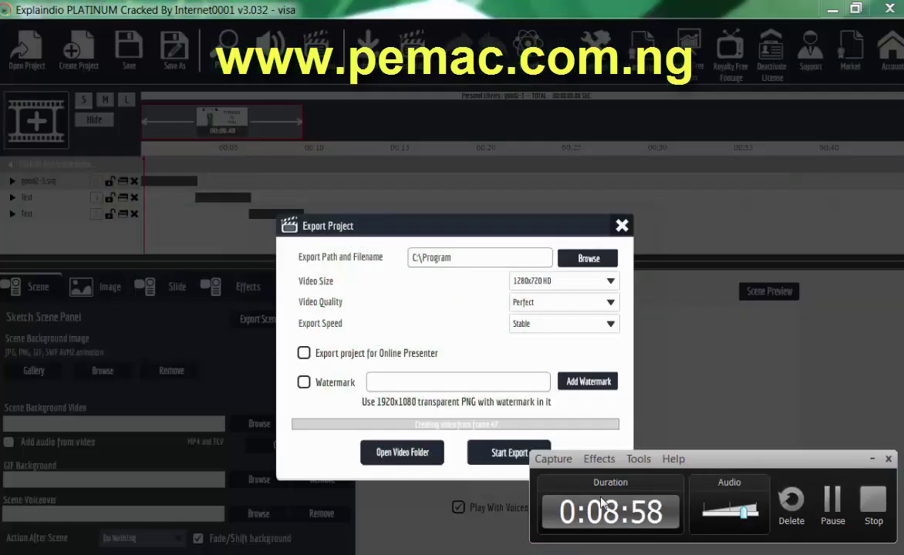
left_click(828, 508)
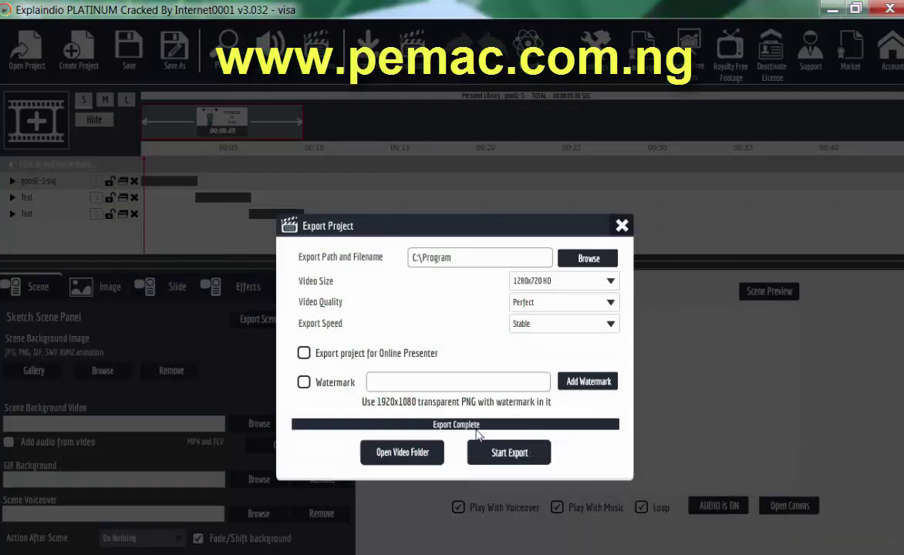
Open the exportvideo folder and play 'Fitness is fun' in Windows Media Player.
left_click(402, 453)
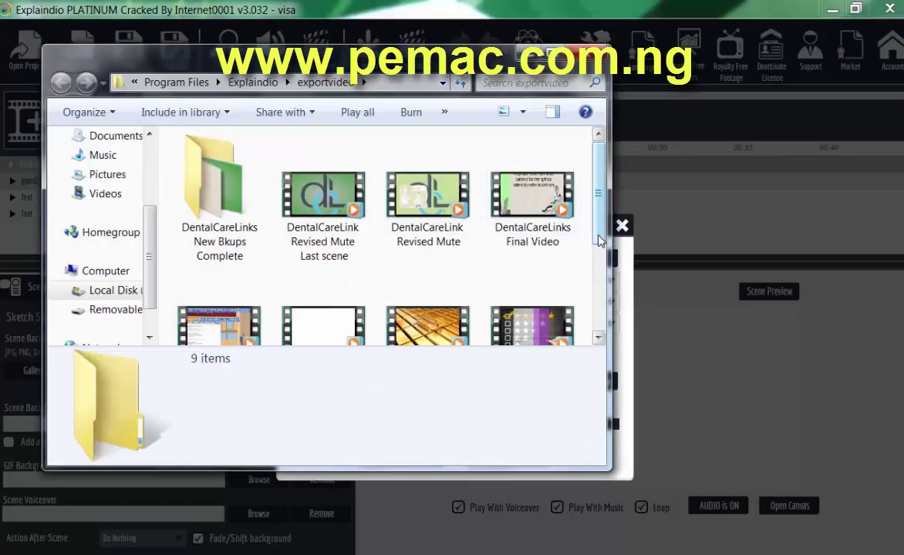
left_click_drag(601, 239, 597, 302)
left_click(314, 208)
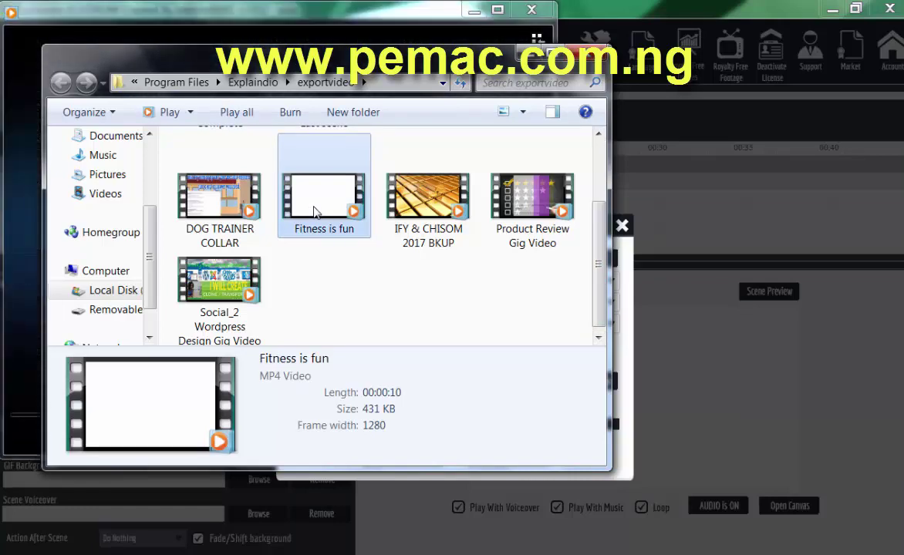
double_click(315, 208)
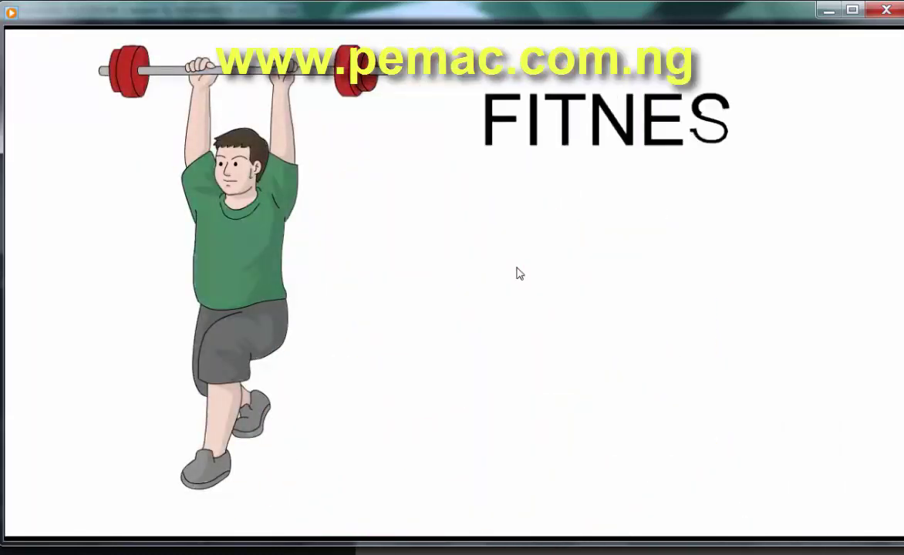
mouse_move(657, 313)
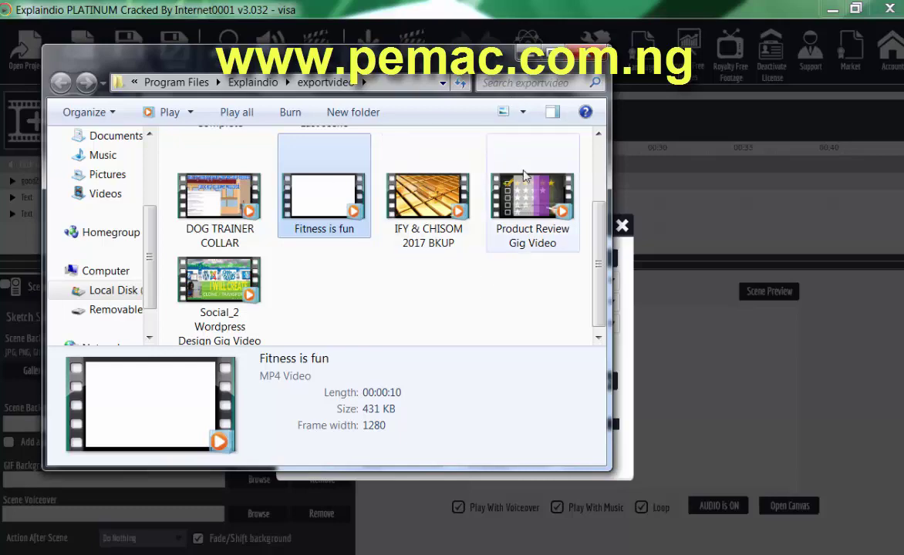
Permanently delete the 'Fitness is fun' video and close the exportvideo folder window.
left_click(475, 268)
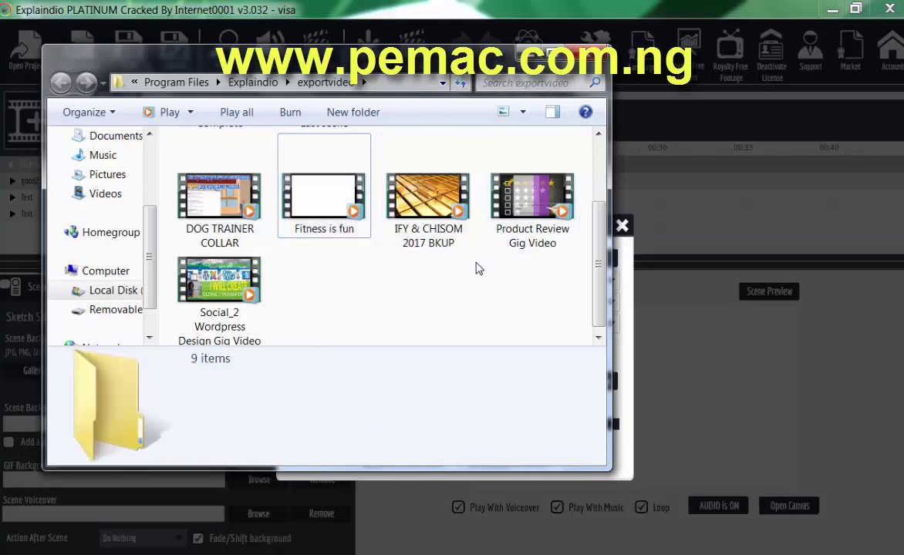
left_click(365, 207)
key("Delete")
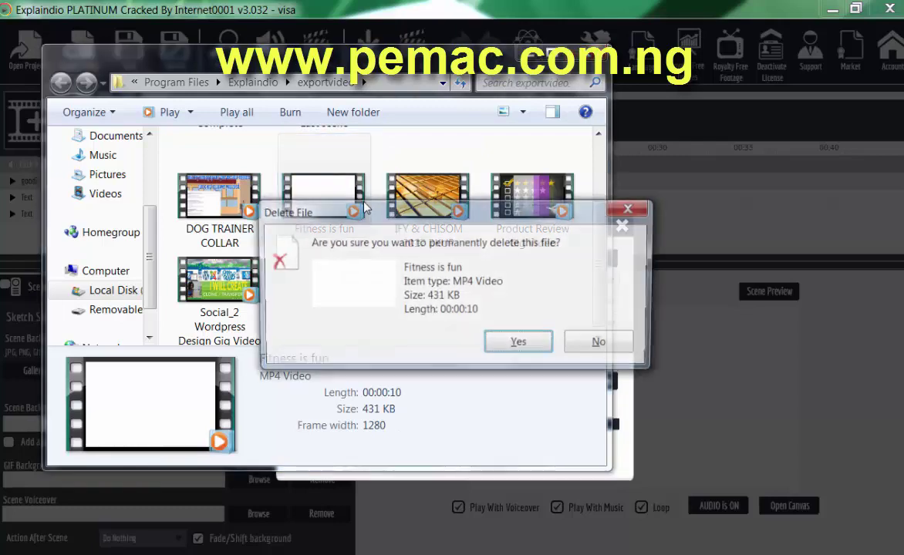
key("Return")
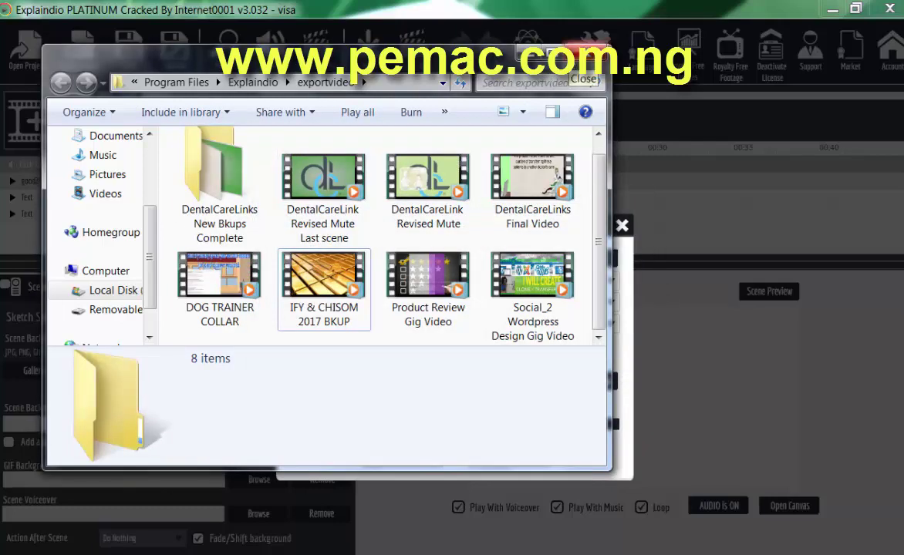
key("alt+F4")
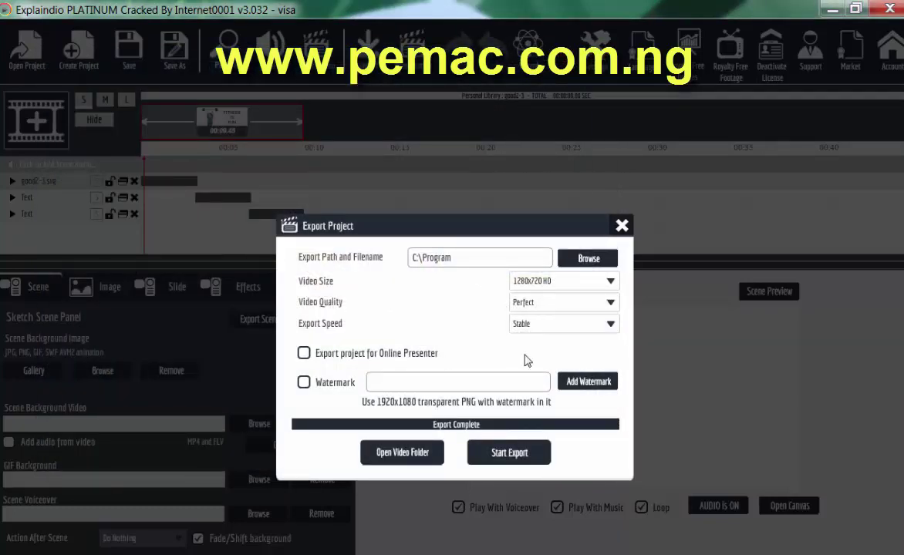
left_click(621, 227)
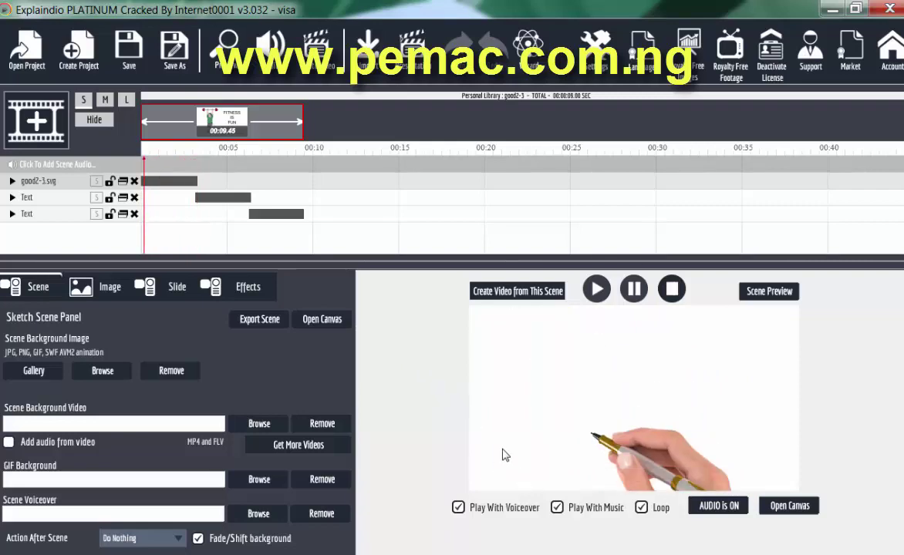
left_click(270, 47)
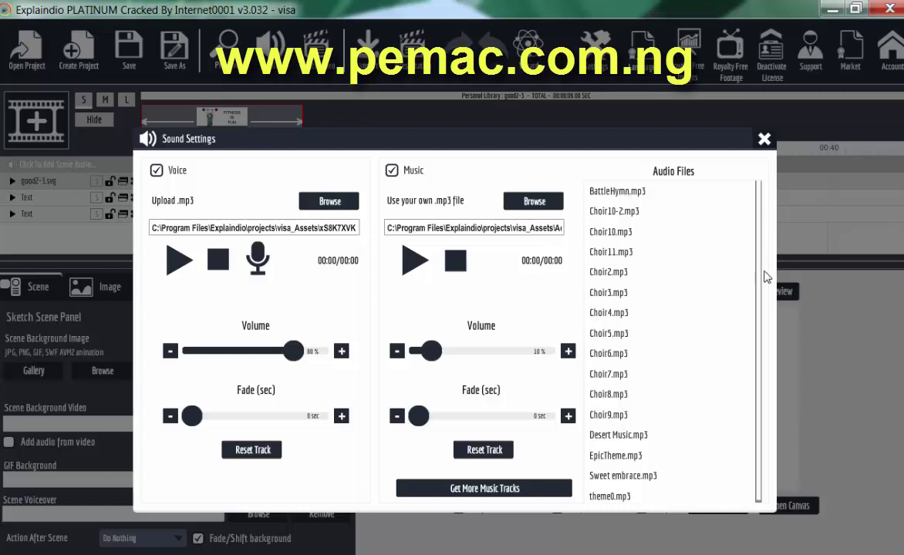
left_click_drag(761, 282, 756, 355)
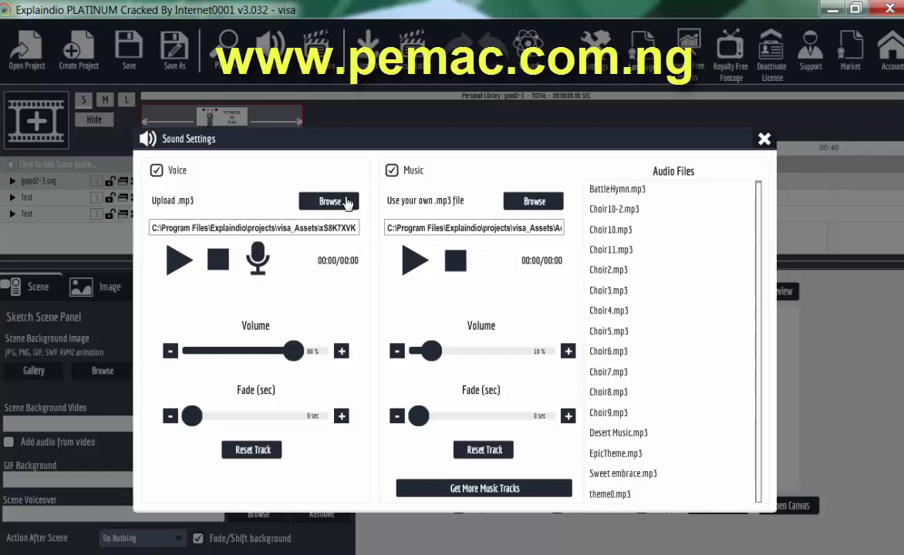
left_click(763, 139)
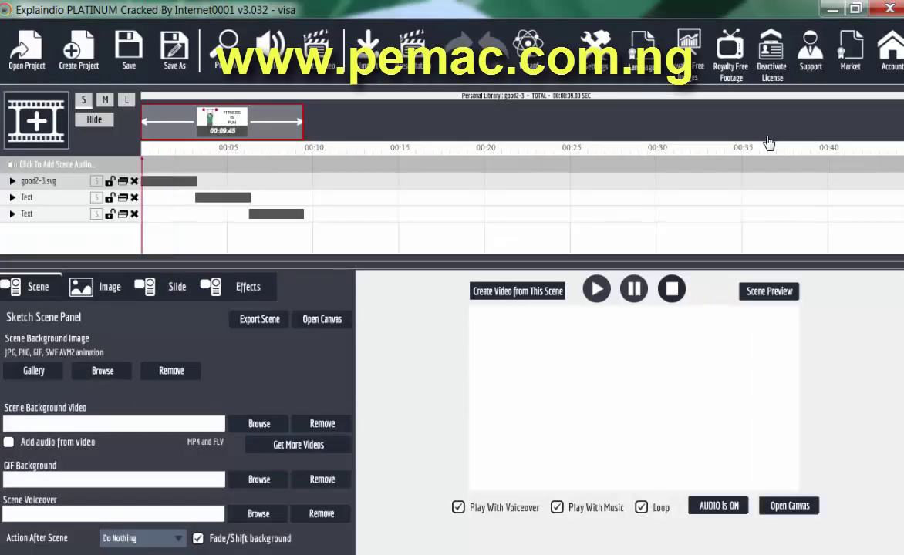